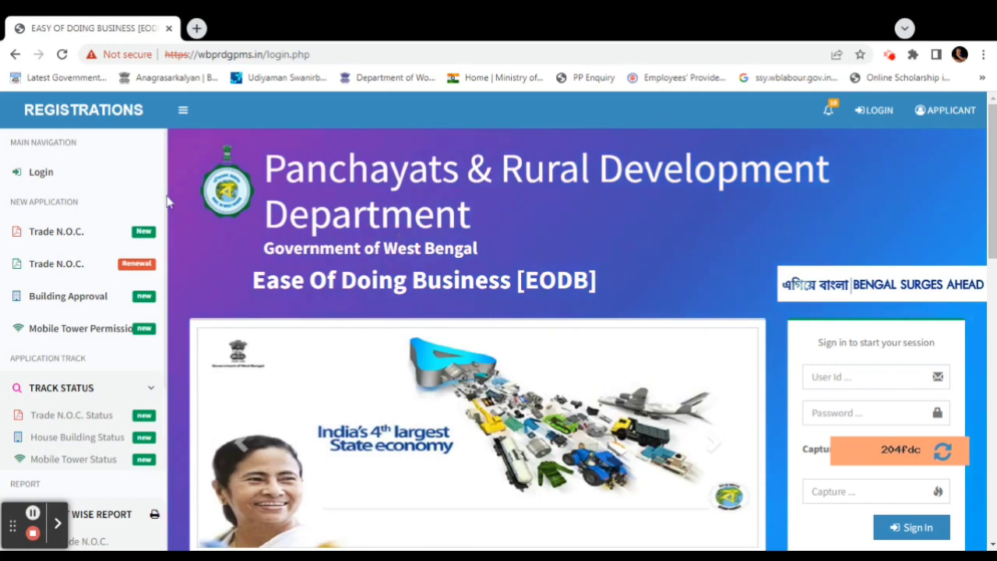
Open the Trade N.O.C. (New) form for MIA GROCERY, a GROCERY SHOP in ALIPURDUAR
{"action": "left_click", "coordinate": [73, 233]}
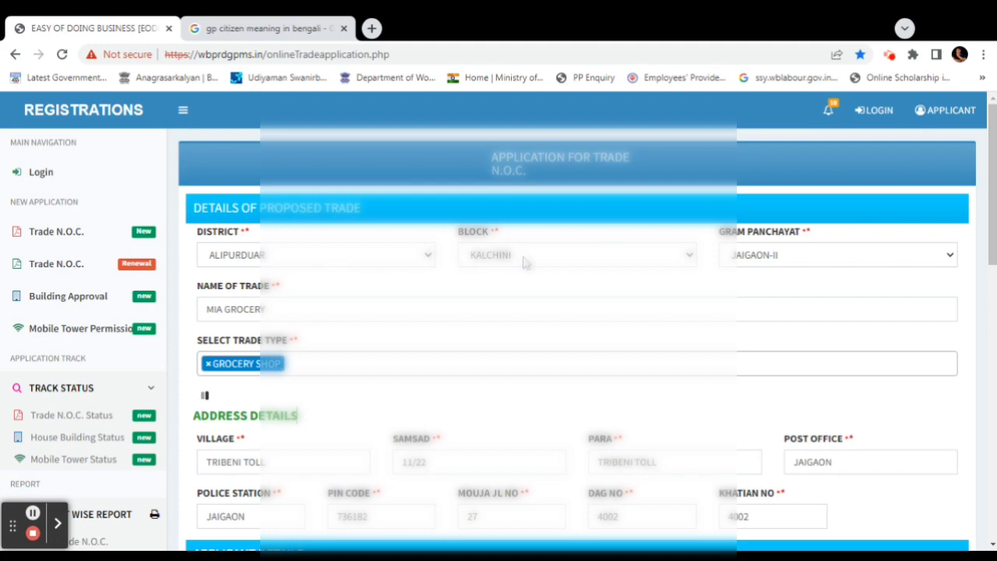
Check the KALCHINI block, JAIGAON-II gram panchayat and MIA GROCERY trade name
{"action": "left_click", "coordinate": [526, 264]}
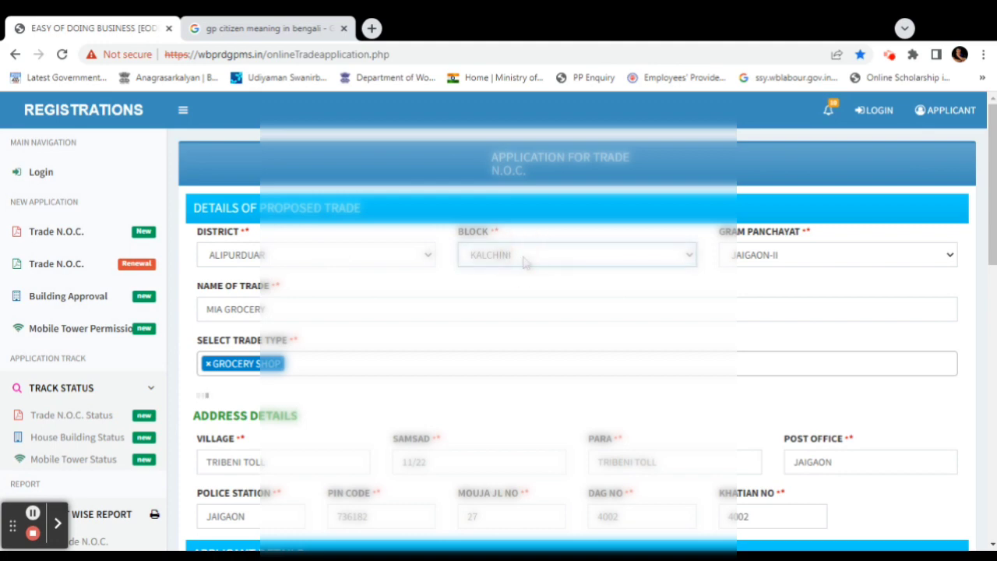
{"action": "key", "text": "Tab"}
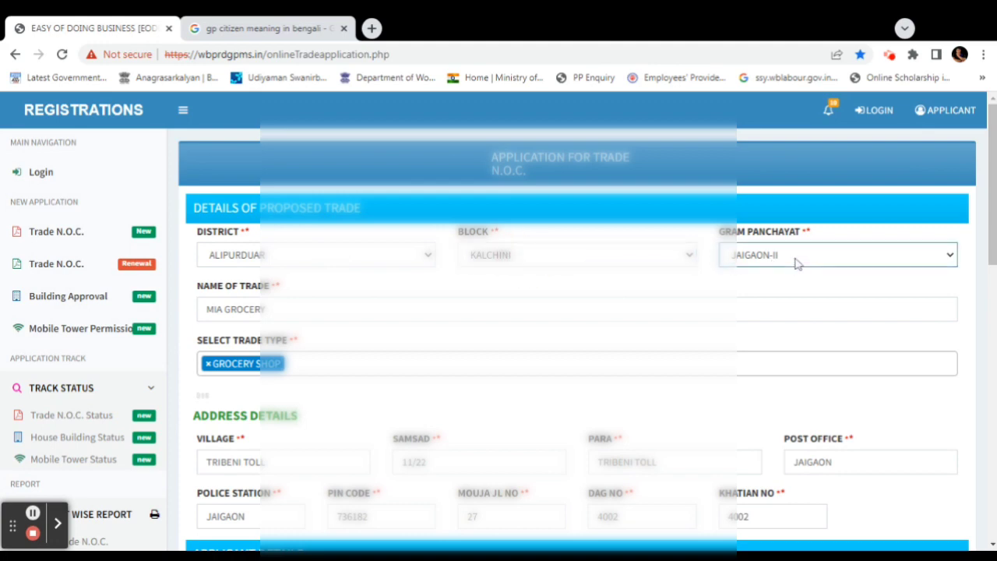
{"action": "left_click", "coordinate": [796, 262]}
{"action": "left_click", "coordinate": [326, 312]}
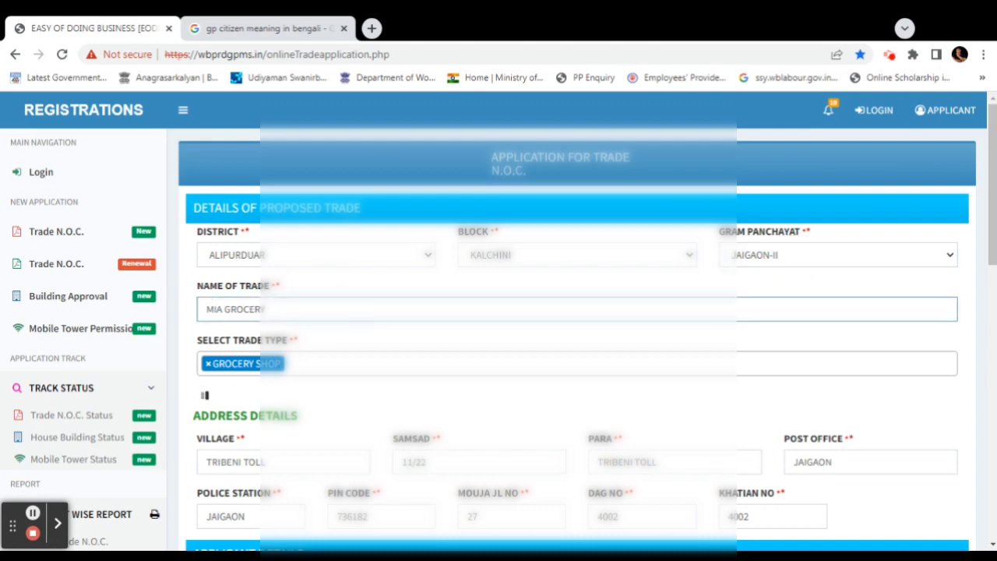
Review the GROCERY SHOP trade type options and go to the trade address Samsad field
{"action": "left_click", "coordinate": [301, 365]}
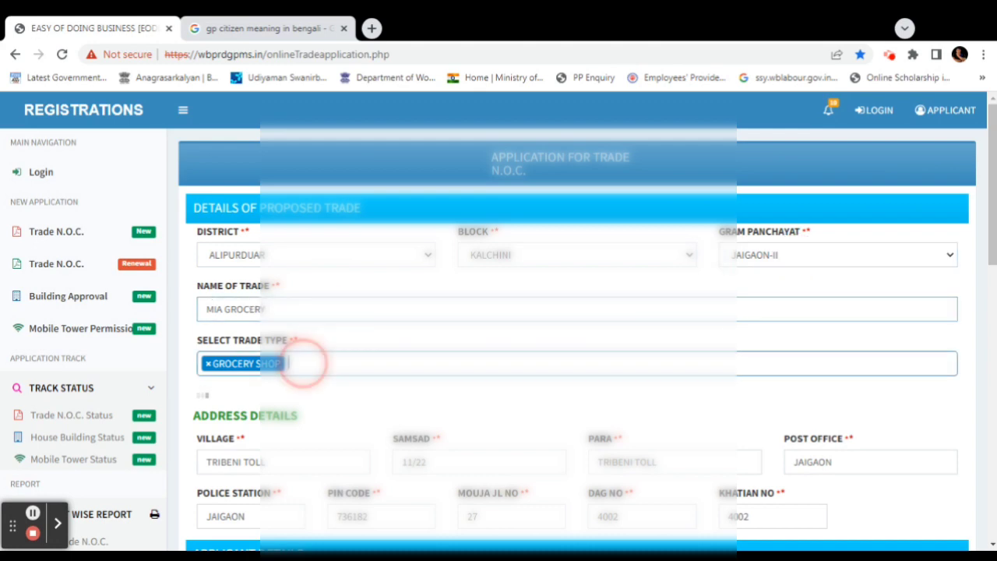
{"action": "scroll", "coordinate": [303, 364], "scroll_direction": "down", "scroll_amount": 2}
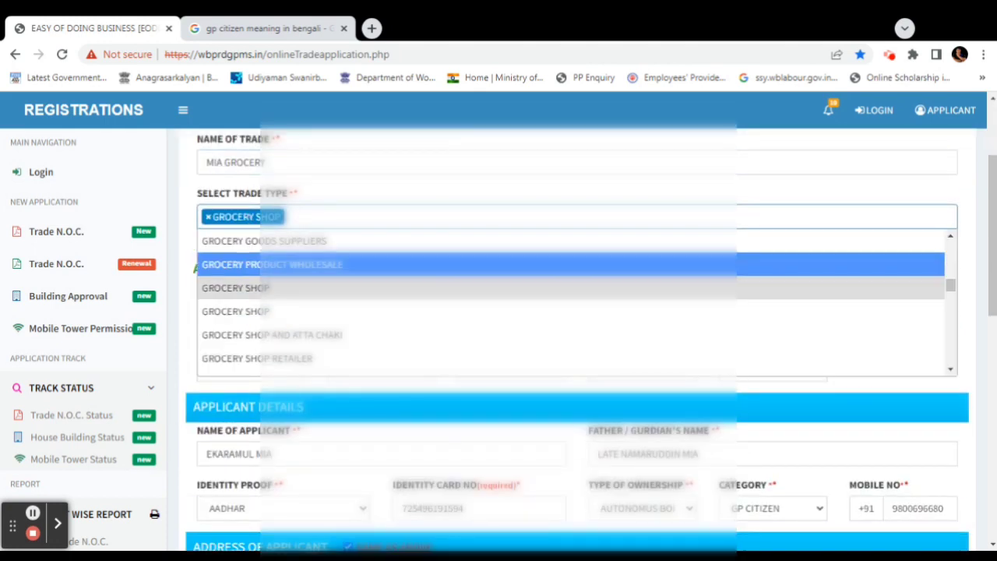
{"action": "left_click", "coordinate": [315, 216]}
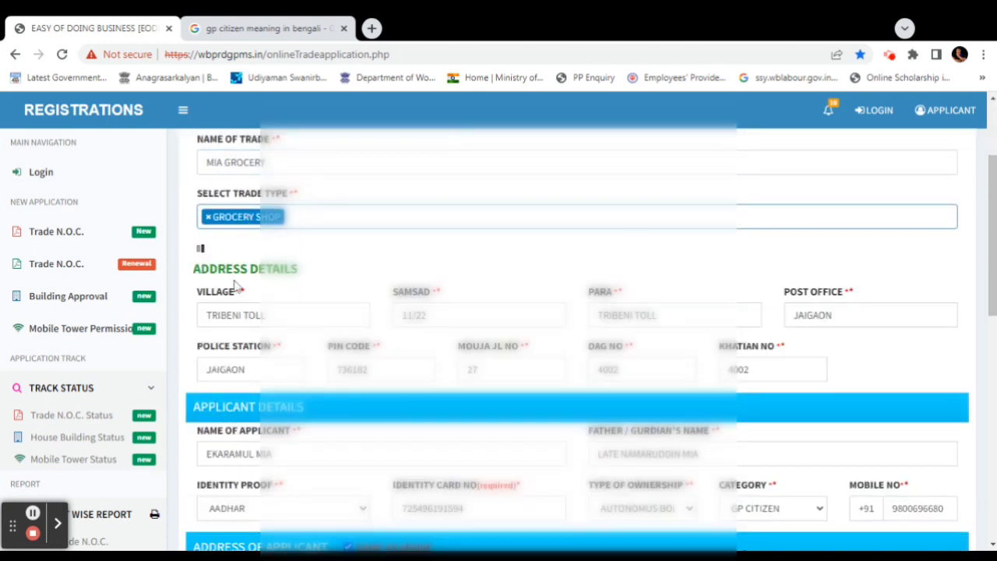
{"action": "scroll", "coordinate": [322, 281], "scroll_direction": "down", "scroll_amount": 1}
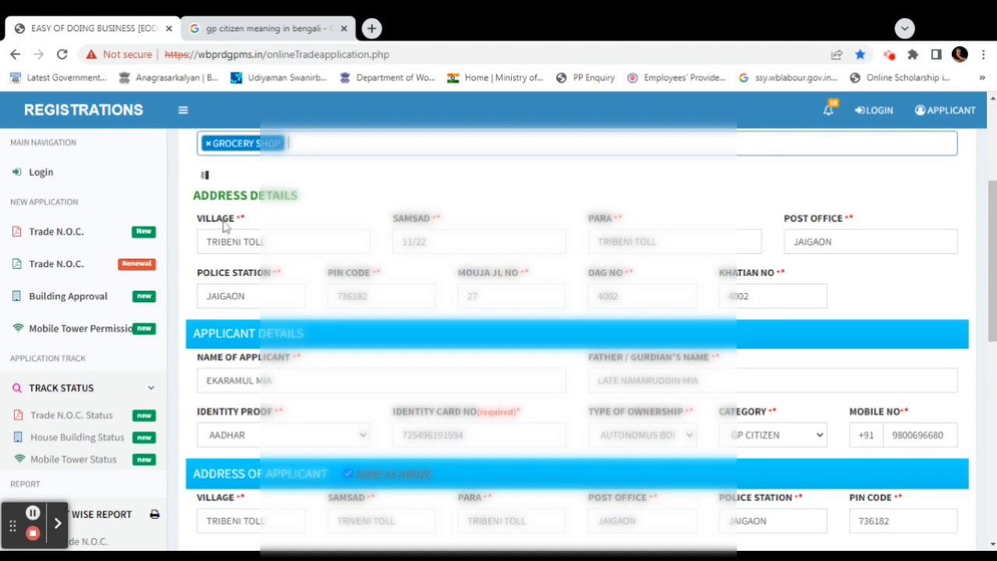
{"action": "left_click", "coordinate": [424, 241]}
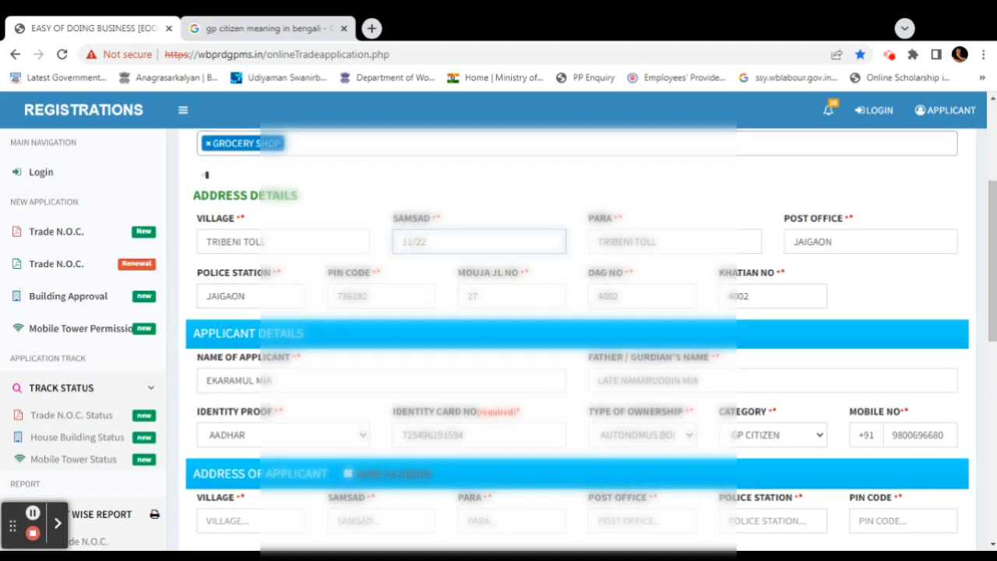
Change the trade address Samsad to TRIBENI TOLL
{"action": "key", "text": "BackSpace"}
{"action": "key", "text": "BackSpace"}
{"action": "key", "text": "BackSpace"}
{"action": "key", "text": "BackSpace"}
{"action": "key", "text": "BackSpace"}
{"action": "type", "text": "TRIBENI TO"}
{"action": "key", "text": "Tab"}
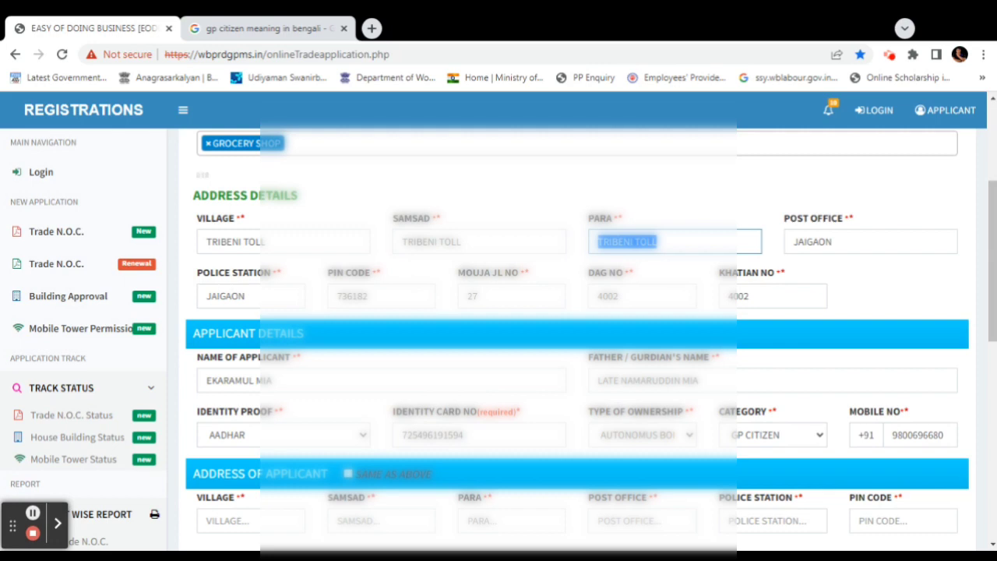
Verify the pin code, mouja JL number, dag number and khatian number entries
{"action": "left_click", "coordinate": [403, 296]}
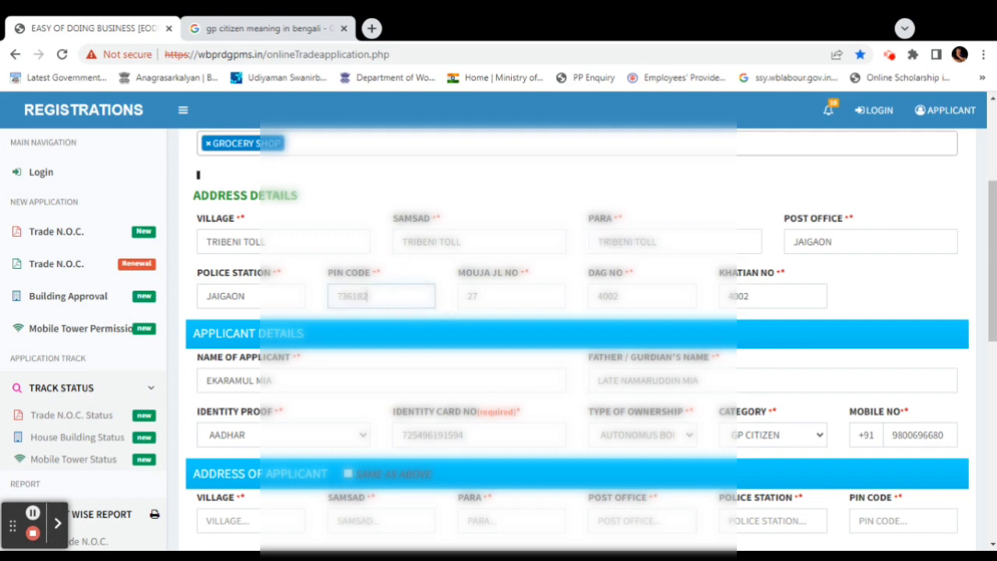
{"action": "left_click", "coordinate": [537, 295]}
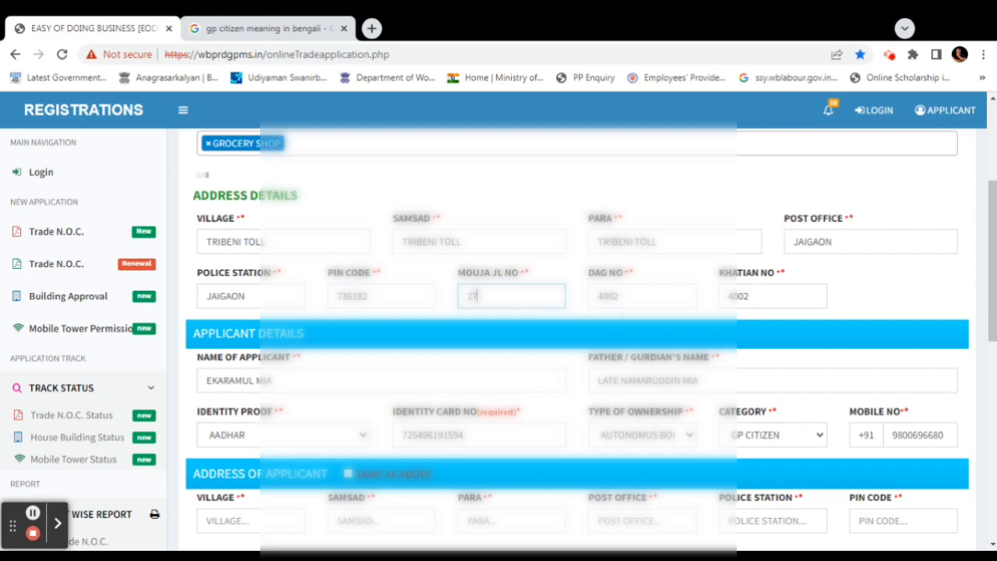
{"action": "left_click", "coordinate": [618, 294]}
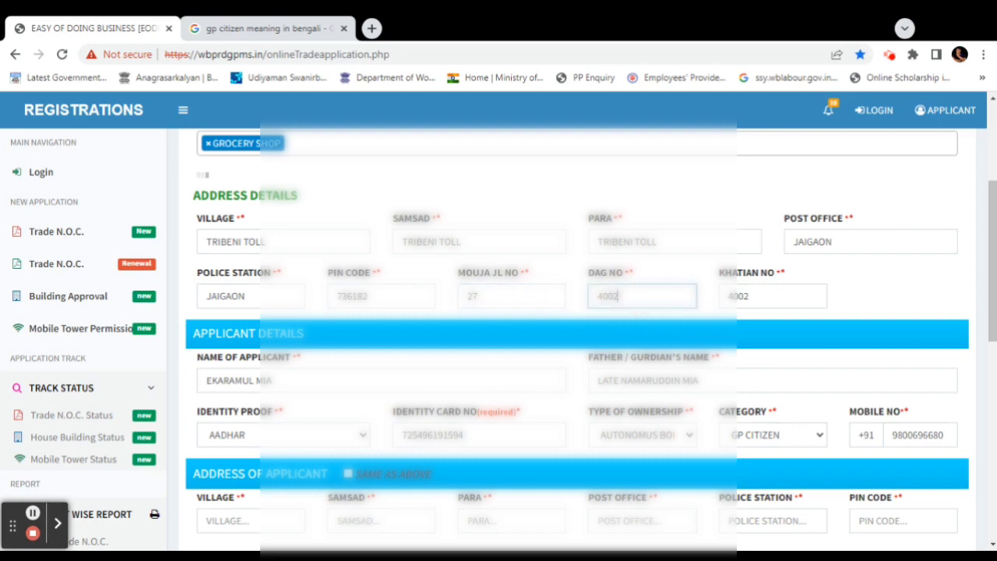
{"action": "left_click", "coordinate": [733, 296]}
{"action": "scroll", "coordinate": [689, 303], "scroll_direction": "down", "scroll_amount": 2}
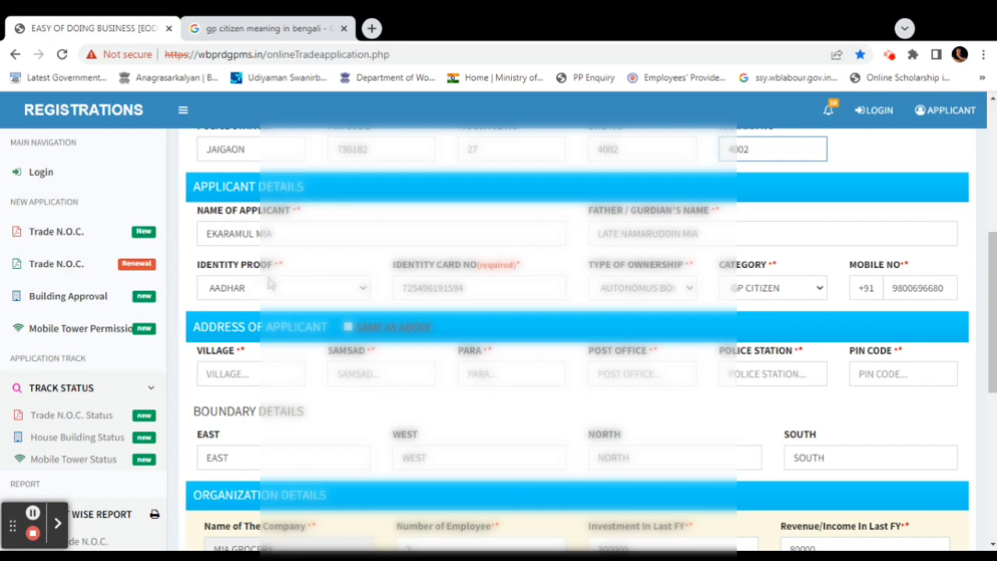
Check the AADHAR identity proof, identity card number and type of ownership
{"action": "left_click", "coordinate": [359, 291]}
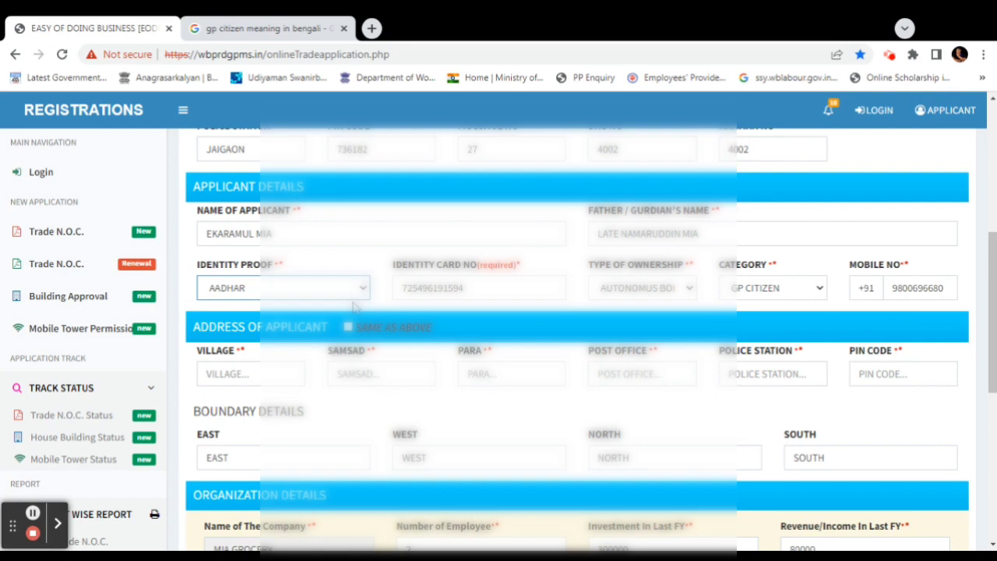
{"action": "left_click", "coordinate": [354, 287]}
{"action": "key", "text": "Tab"}
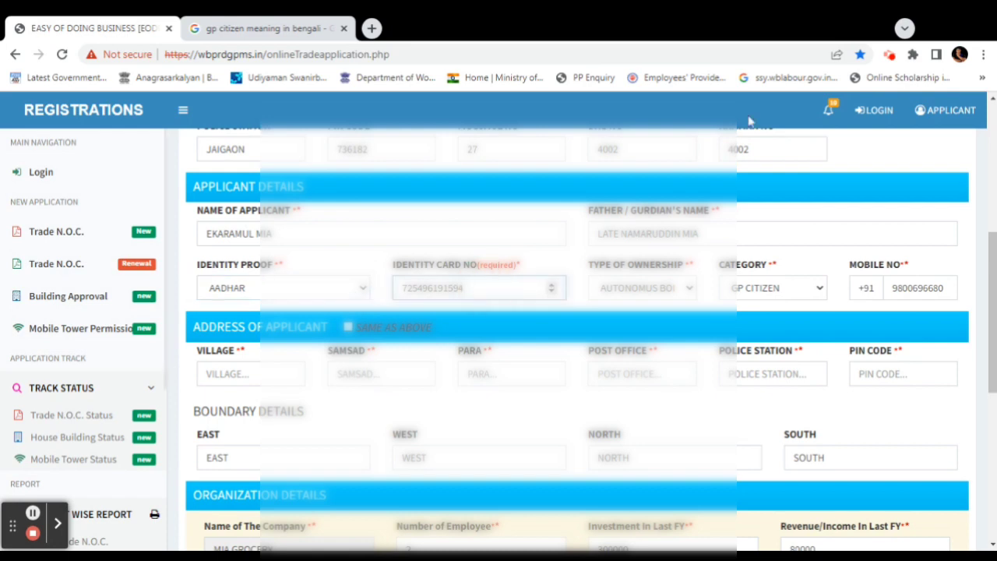
{"action": "left_click", "coordinate": [691, 292]}
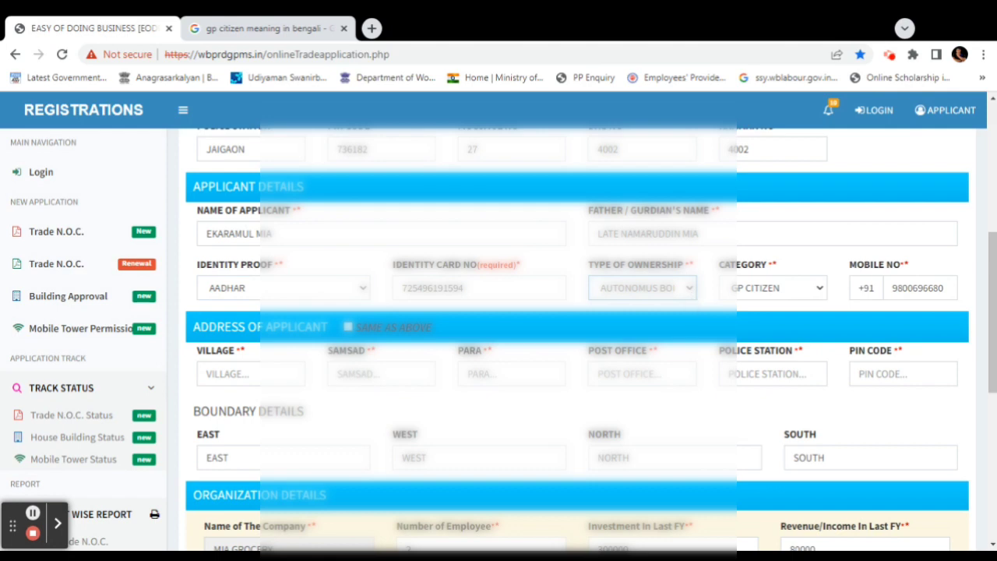
{"action": "left_click", "coordinate": [693, 287]}
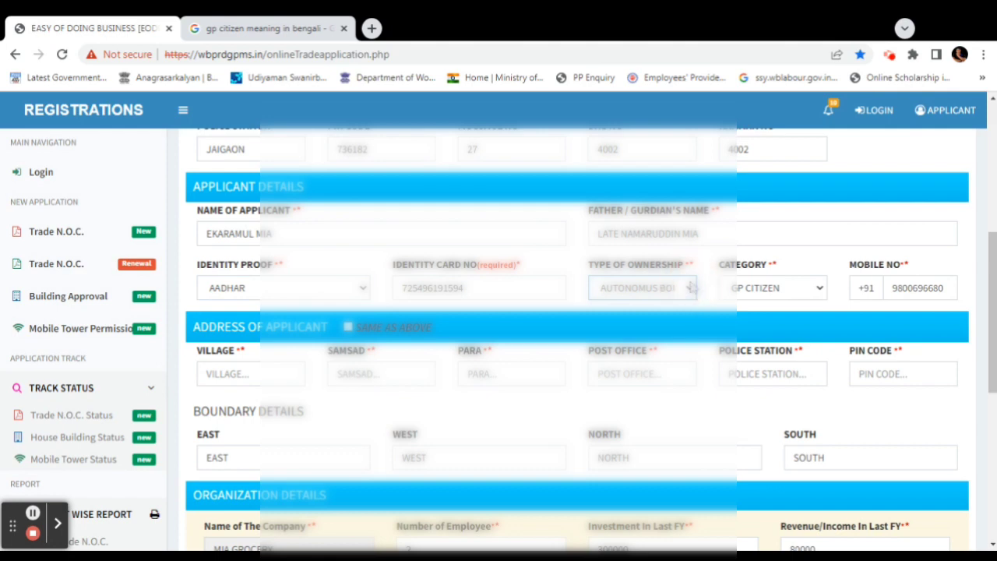
Check the GP CITIZEN category and mobile number, and copy the trade address to the applicant
{"action": "left_click", "coordinate": [821, 290]}
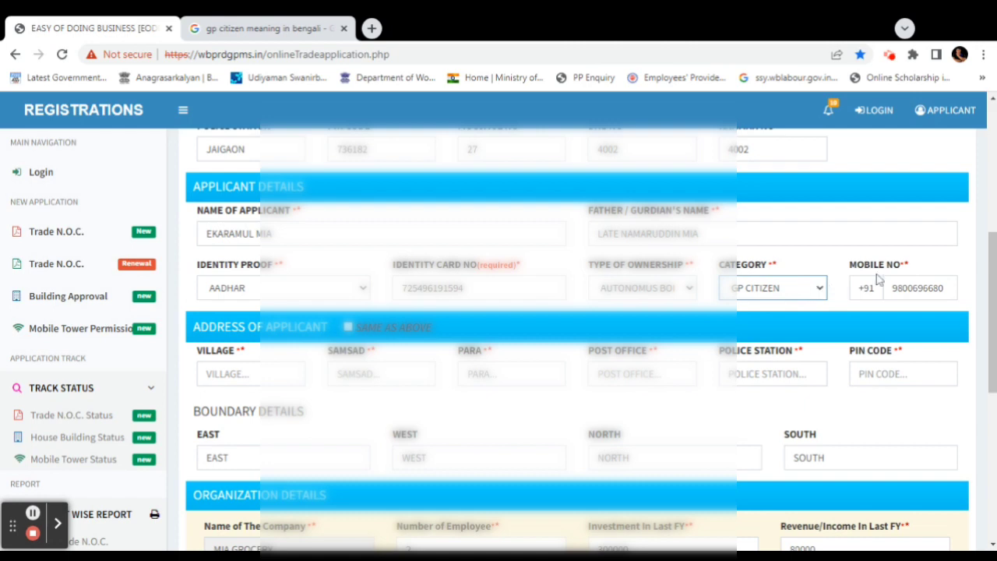
{"action": "left_click", "coordinate": [927, 288]}
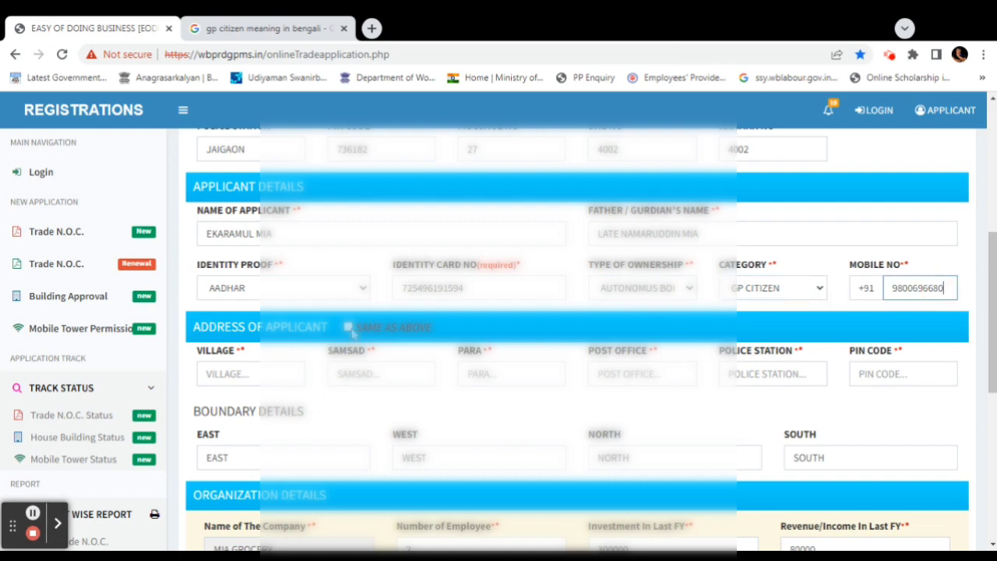
{"action": "left_click", "coordinate": [348, 327]}
Fill the East, West, North and SOUTH boundaries, then move to Investment In Last FY
{"action": "scroll", "coordinate": [351, 331], "scroll_direction": "down", "scroll_amount": 2}
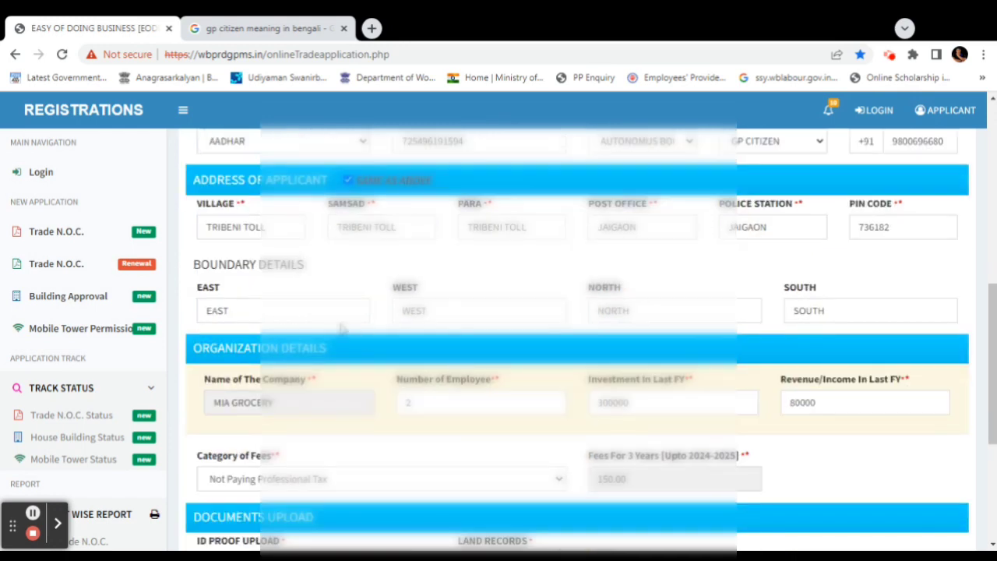
{"action": "left_click", "coordinate": [250, 304]}
{"action": "key", "text": "Tab"}
{"action": "key", "text": "Tab"}
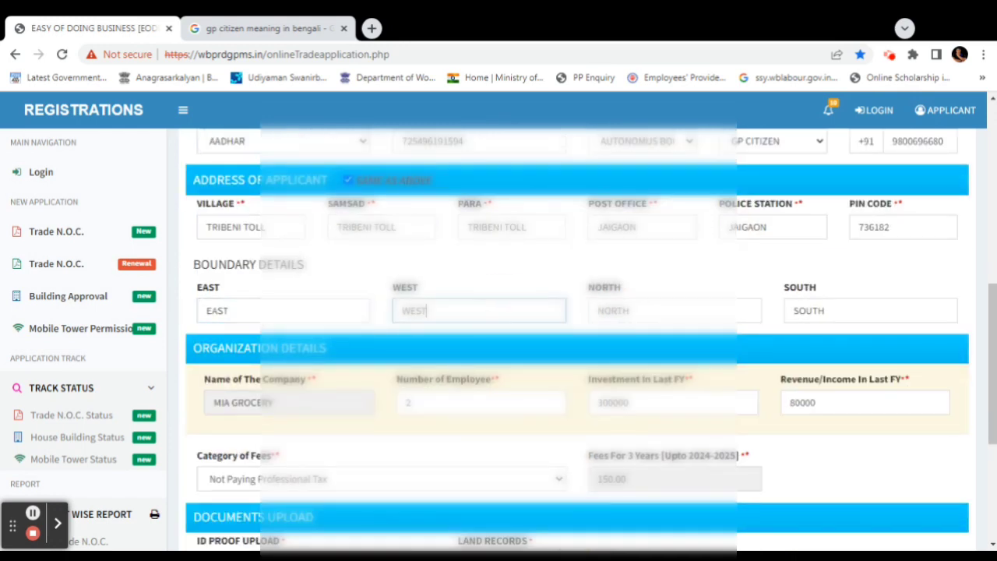
{"action": "key", "text": "Tab"}
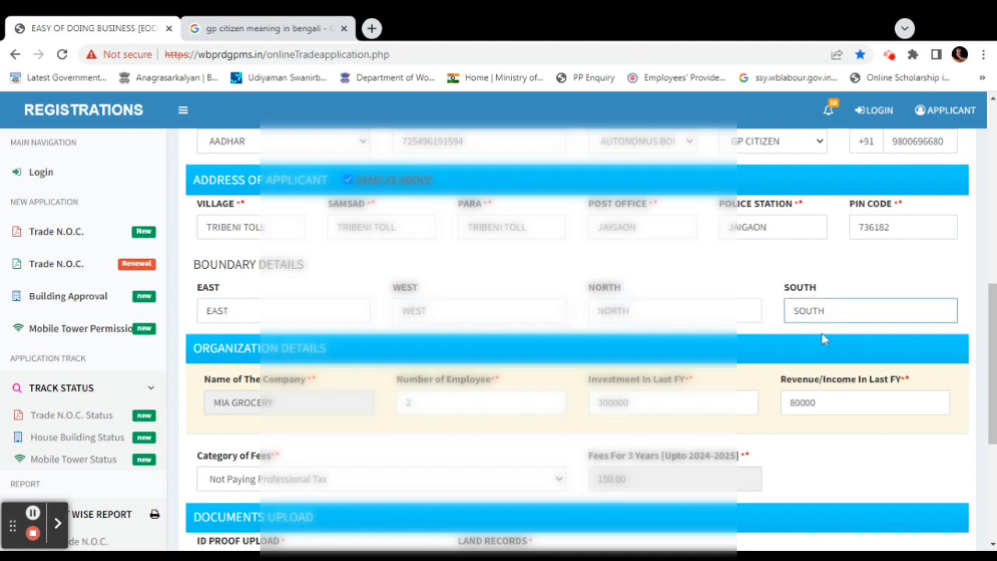
{"action": "scroll", "coordinate": [351, 327], "scroll_direction": "down", "scroll_amount": 2}
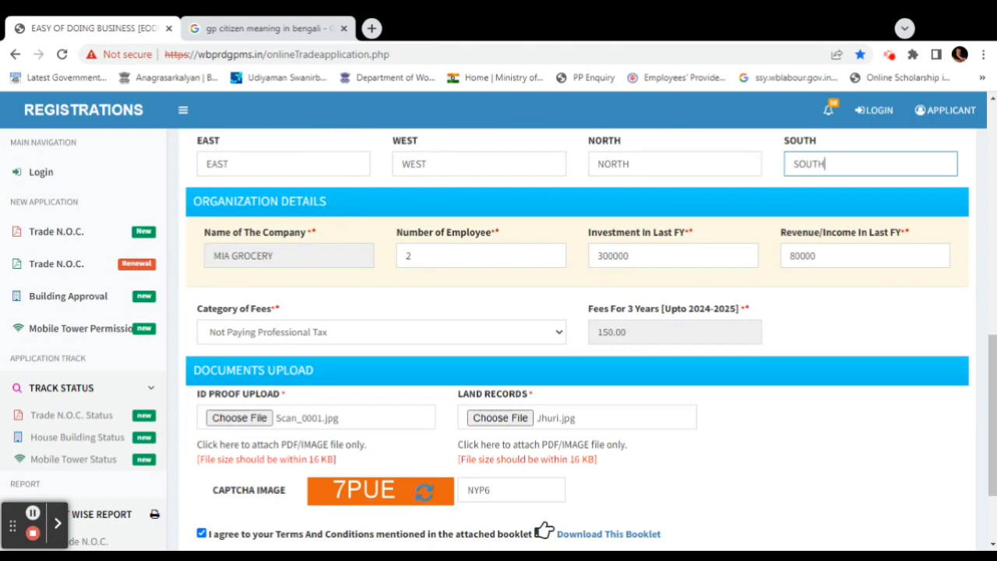
{"action": "left_click", "coordinate": [314, 200]}
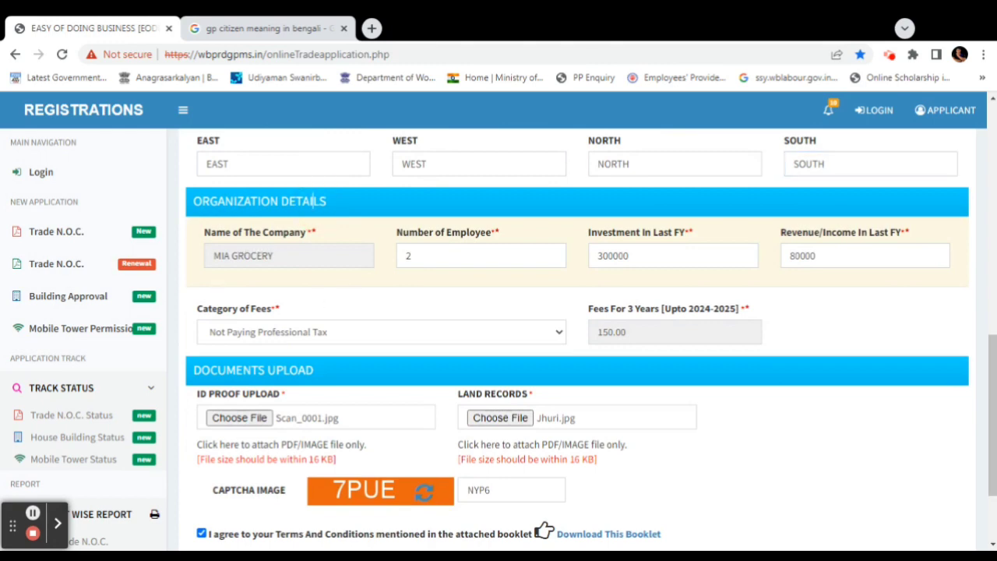
{"action": "key", "text": "Tab"}
{"action": "left_click", "coordinate": [653, 266]}
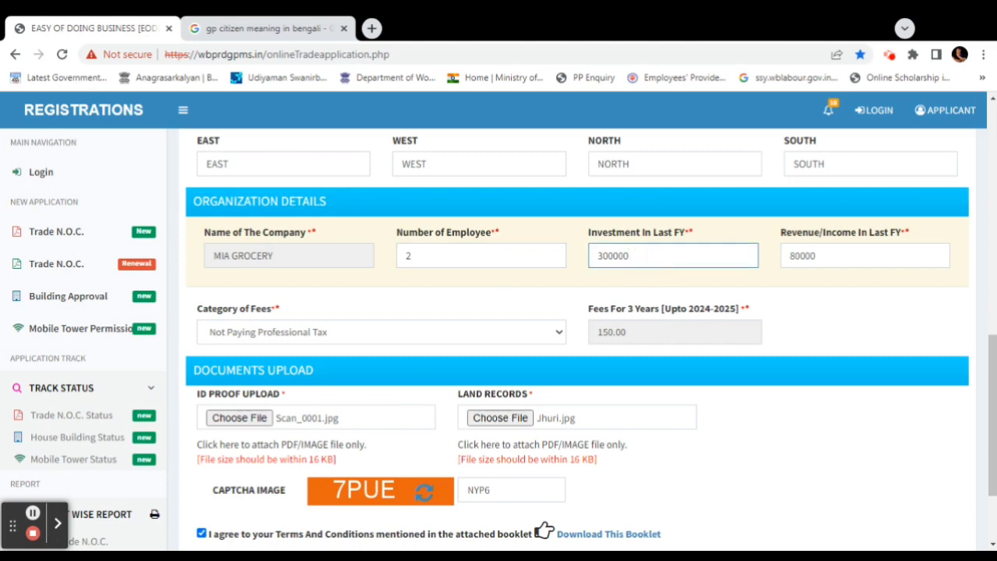
Change Revenue/Income In Last FY from 80000 to 70000 and Number of Employee from 2 to 3
{"action": "left_click", "coordinate": [795, 256]}
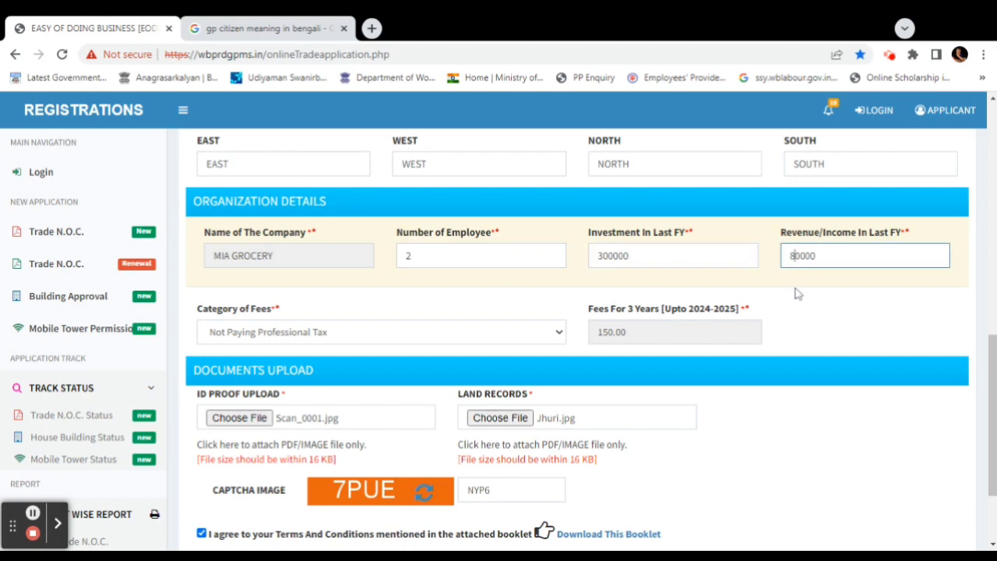
{"action": "key", "text": "BackSpace"}
{"action": "type", "text": "7"}
{"action": "left_click", "coordinate": [408, 256]}
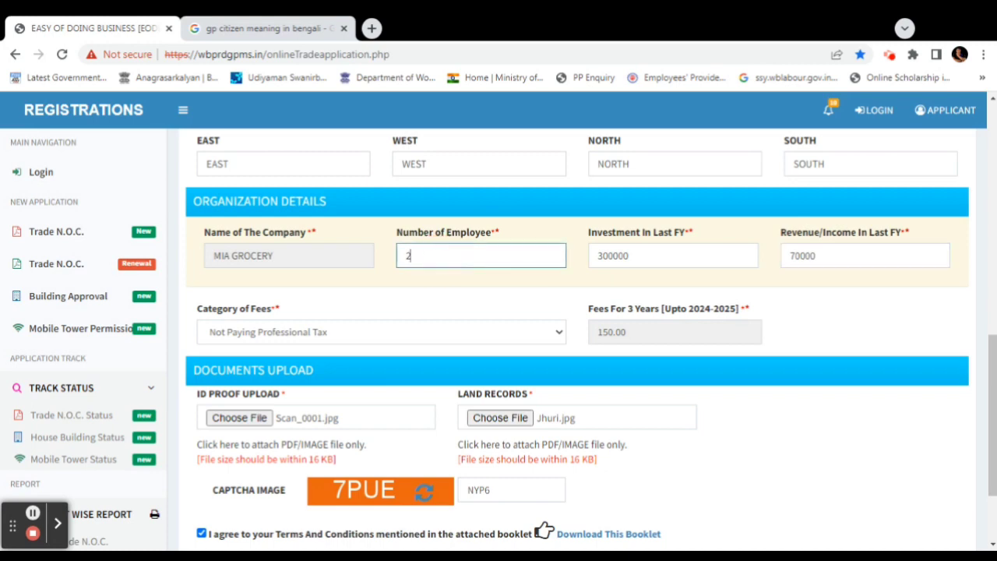
{"action": "key", "text": "BackSpace"}
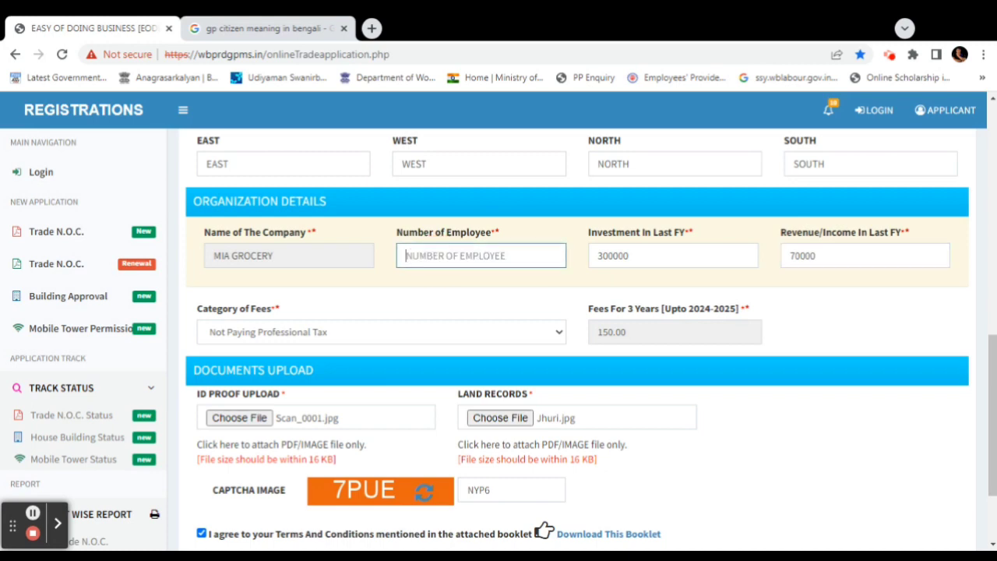
{"action": "type", "text": "3"}
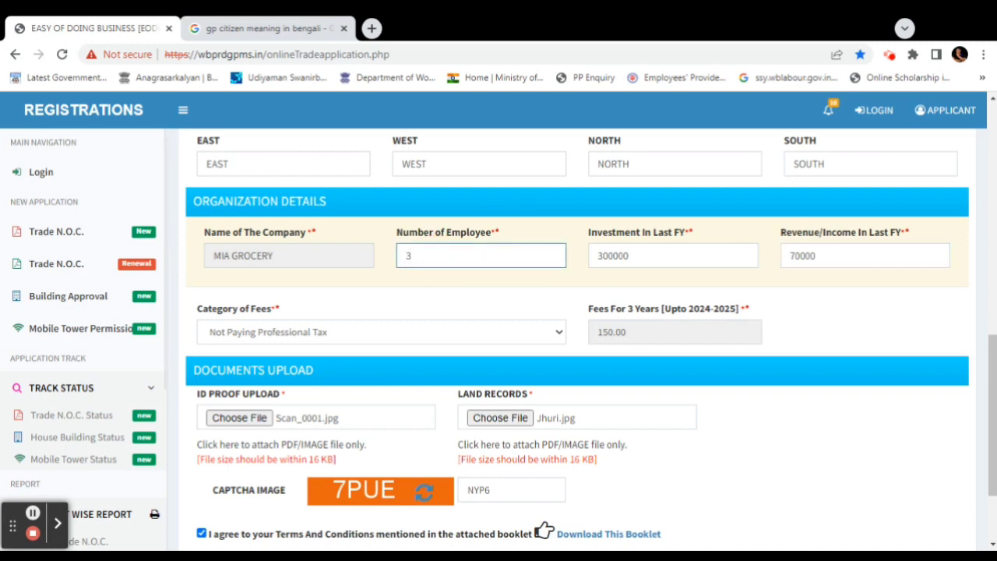
{"action": "left_click", "coordinate": [857, 256]}
{"action": "scroll", "coordinate": [529, 339], "scroll_direction": "down", "scroll_amount": 1}
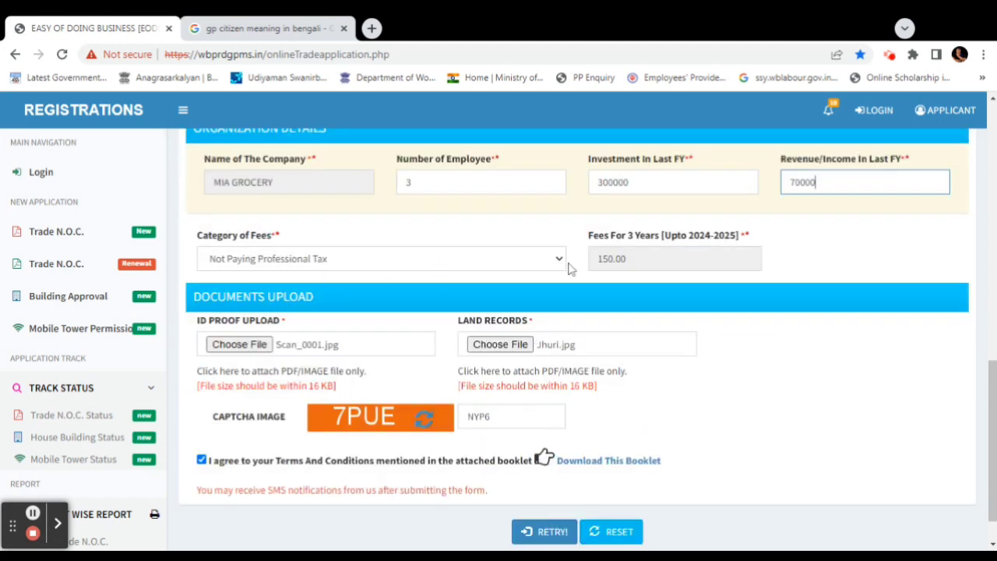
{"action": "left_click", "coordinate": [498, 267]}
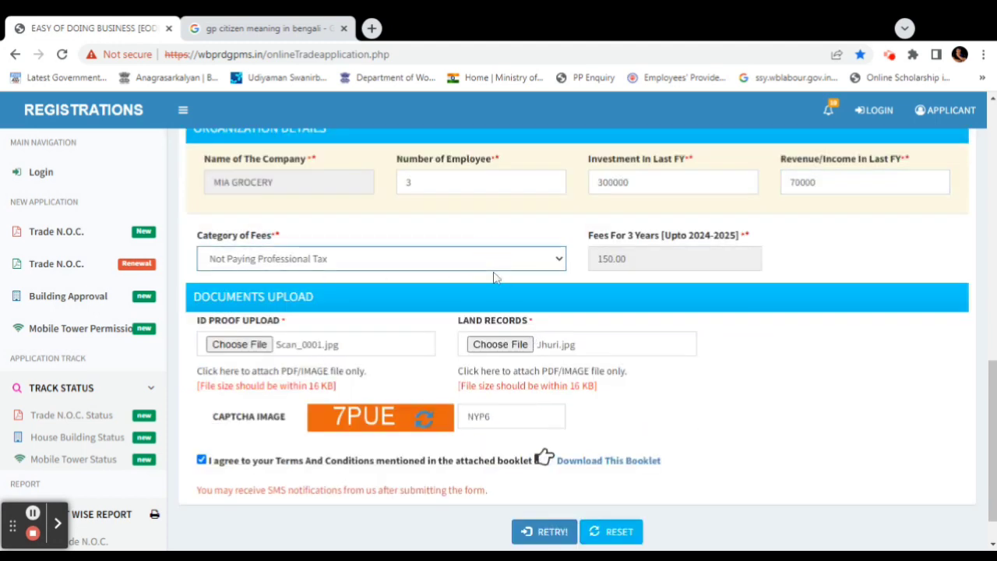
{"action": "left_click", "coordinate": [495, 279]}
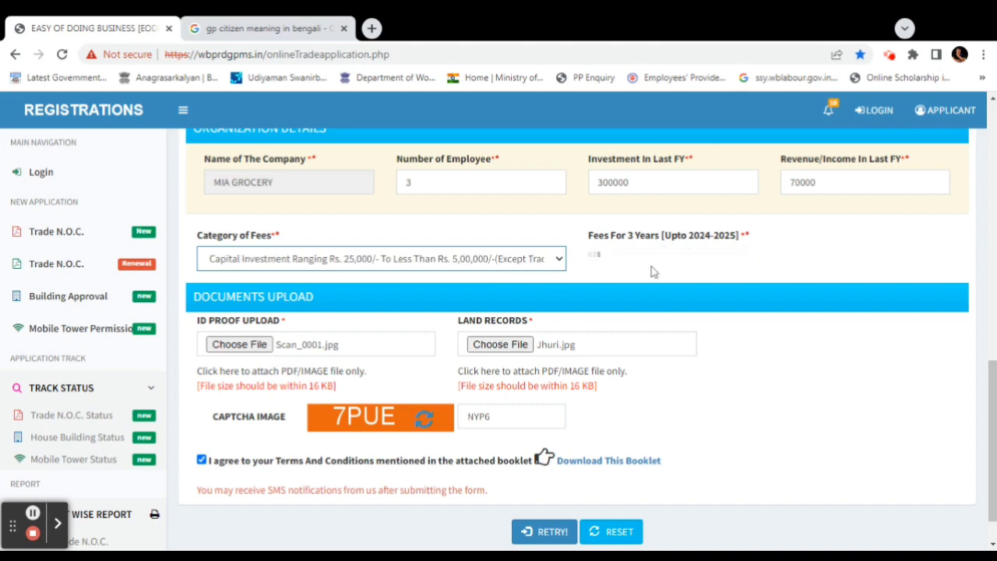
{"action": "left_click", "coordinate": [523, 265]}
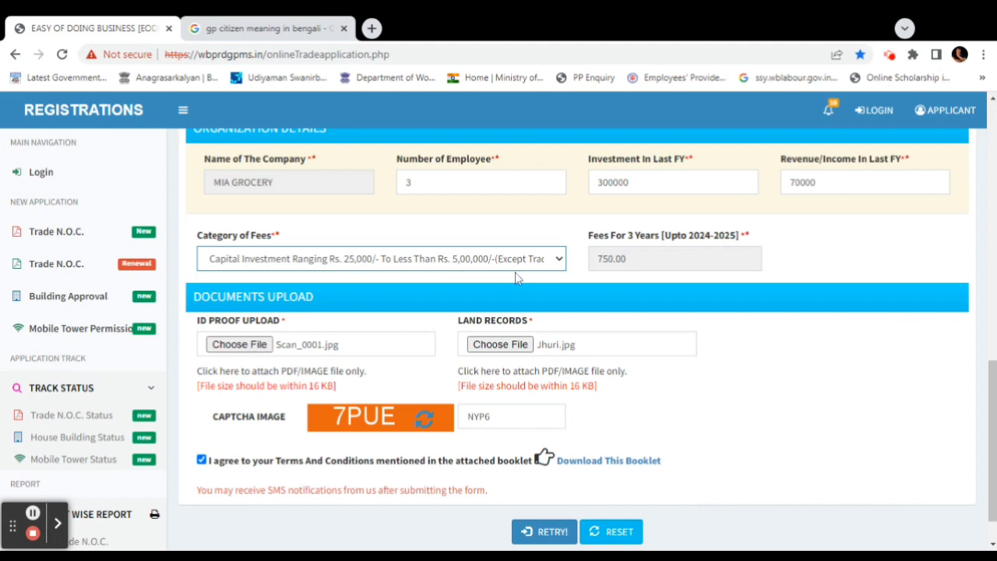
{"action": "left_click", "coordinate": [403, 312]}
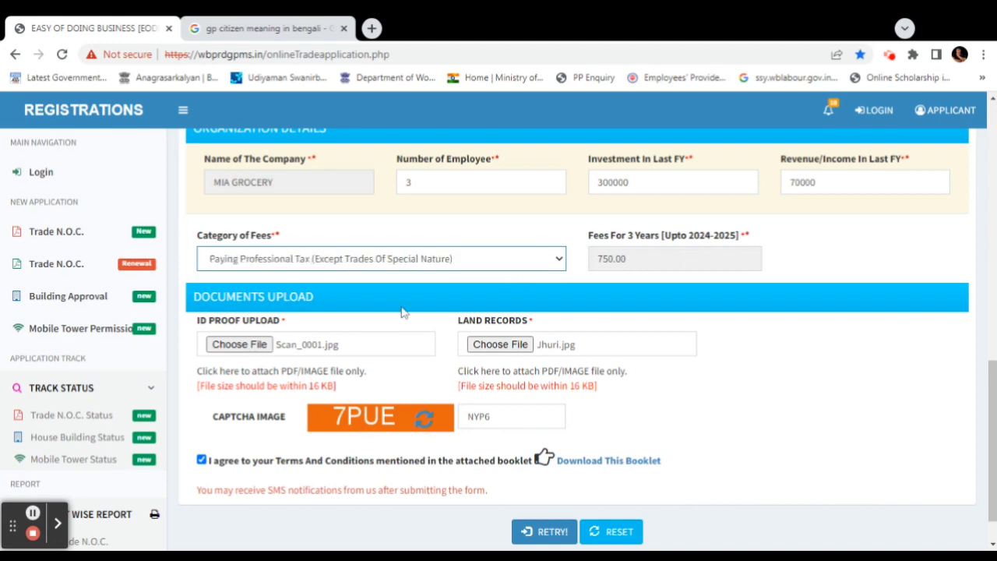
{"action": "left_click", "coordinate": [465, 260]}
{"action": "left_click", "coordinate": [455, 278]}
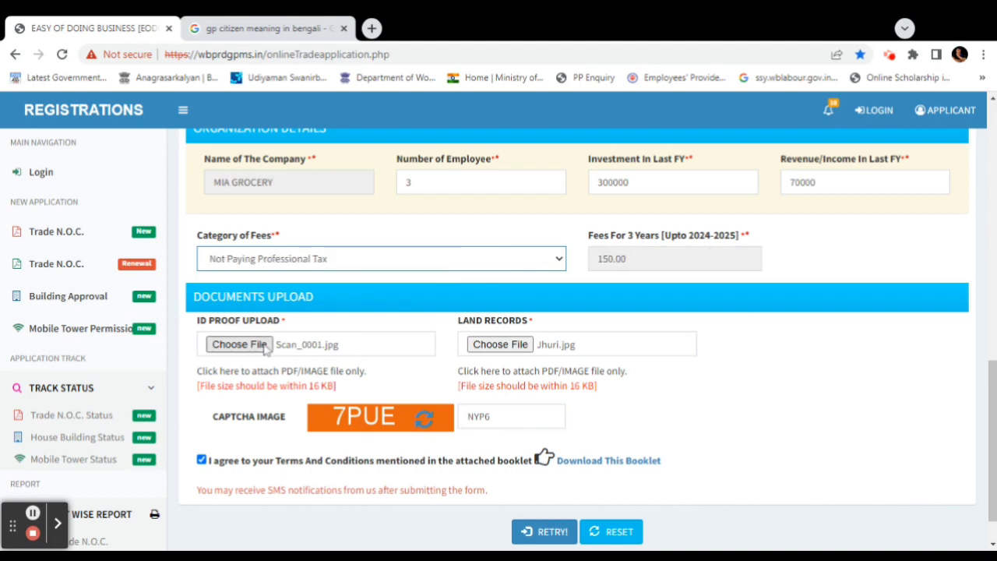
{"action": "scroll", "coordinate": [530, 342], "scroll_direction": "down", "scroll_amount": 1}
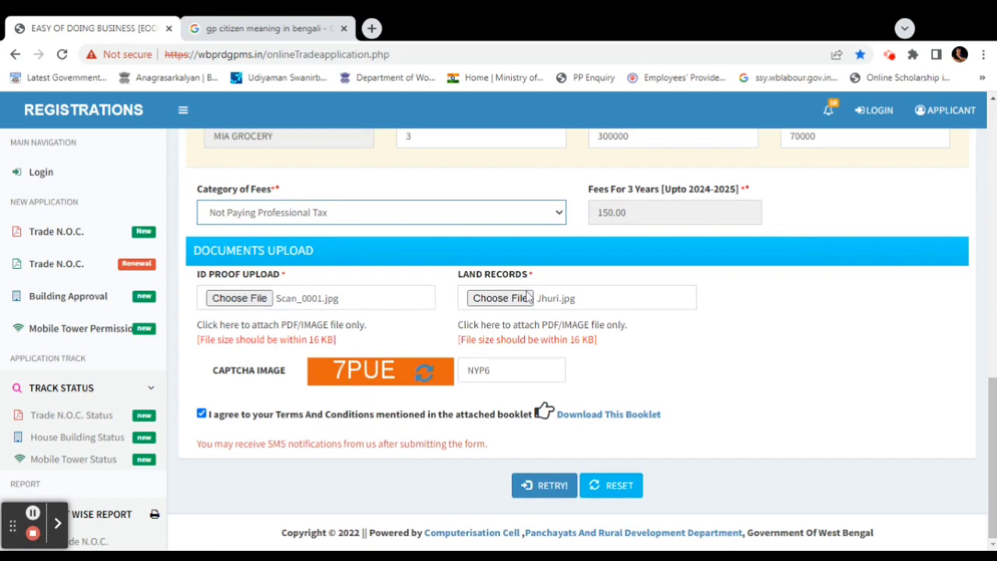
Refresh the captcha, enter 7DGE, and submit the application with RETRY!
{"action": "left_click", "coordinate": [424, 373]}
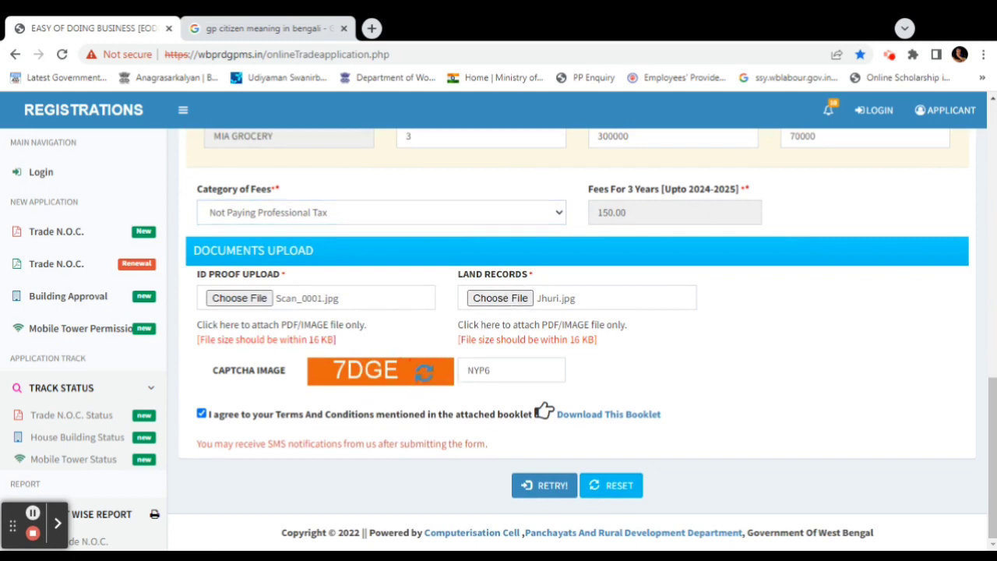
{"action": "left_click", "coordinate": [498, 370]}
{"action": "key", "text": "BackSpace"}
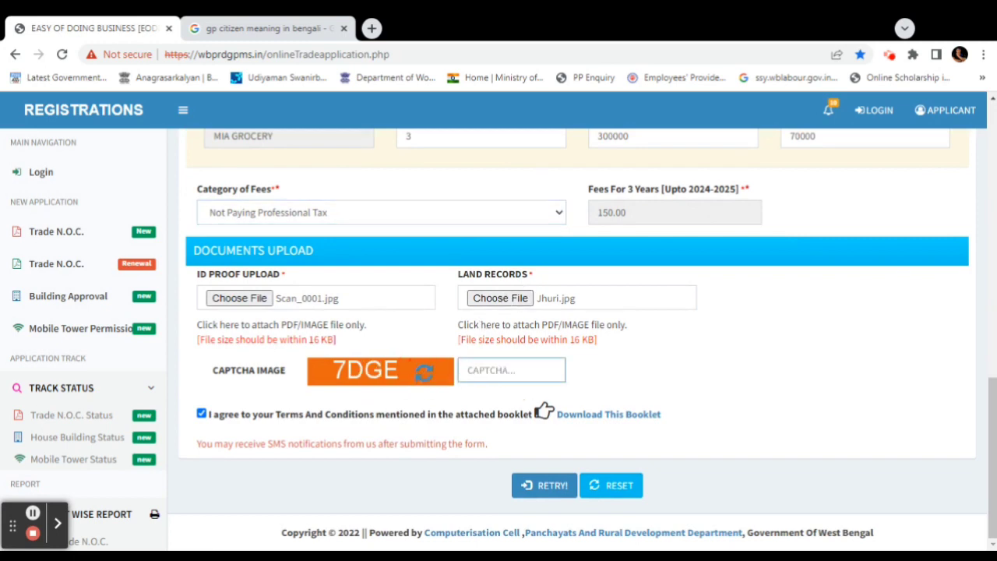
{"action": "type", "text": "7dGE"}
{"action": "left_click", "coordinate": [553, 489]}
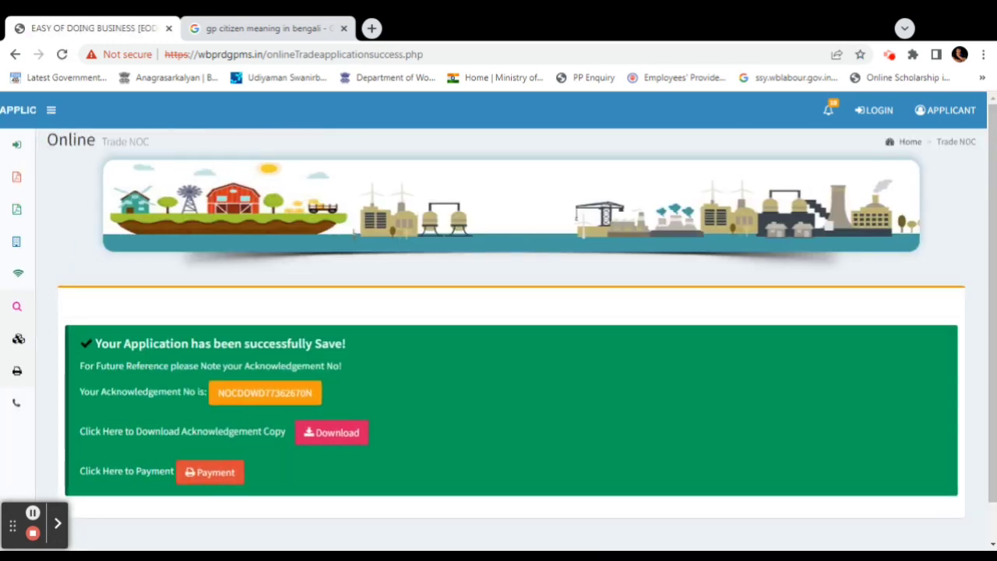
Scroll the success page to see the acknowledgement number and the Download and Payment buttons
{"action": "scroll", "coordinate": [545, 393], "scroll_direction": "down", "scroll_amount": 2}
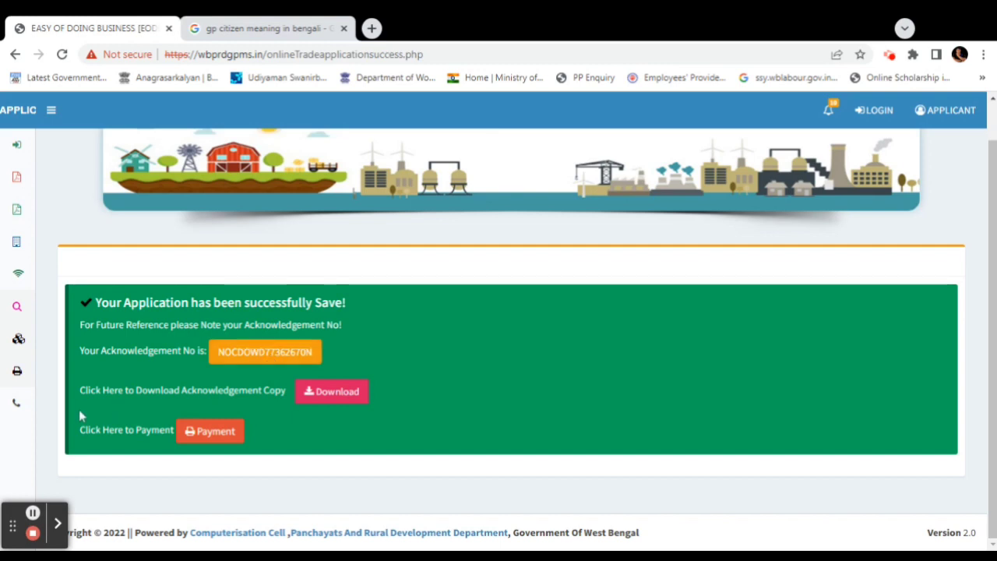
View the 16-Sep-2022 acknowledgement PDF in a new tab, then return to the success page
{"action": "left_click", "coordinate": [330, 392]}
{"action": "left_click", "coordinate": [159, 21]}
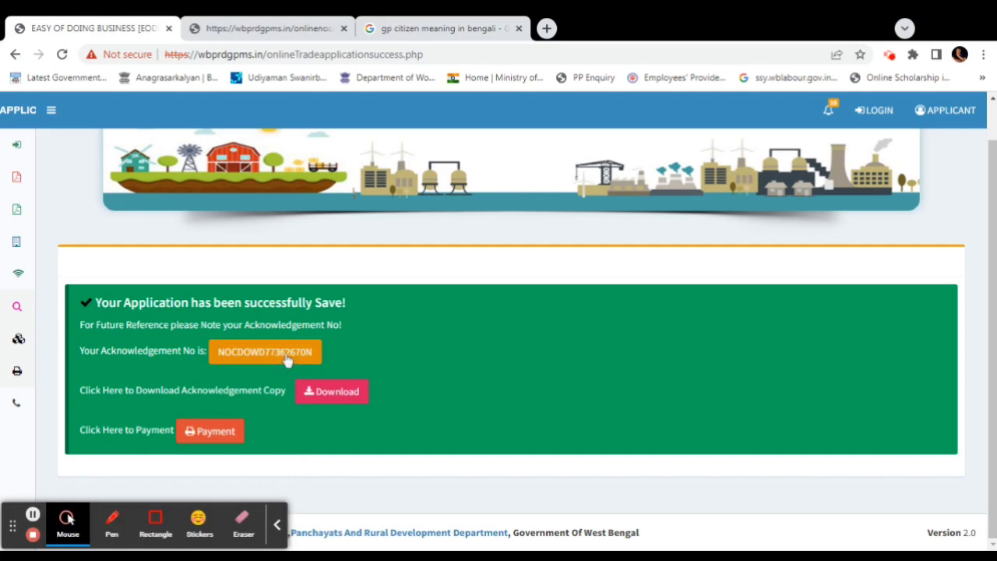
{"action": "left_click", "coordinate": [343, 397]}
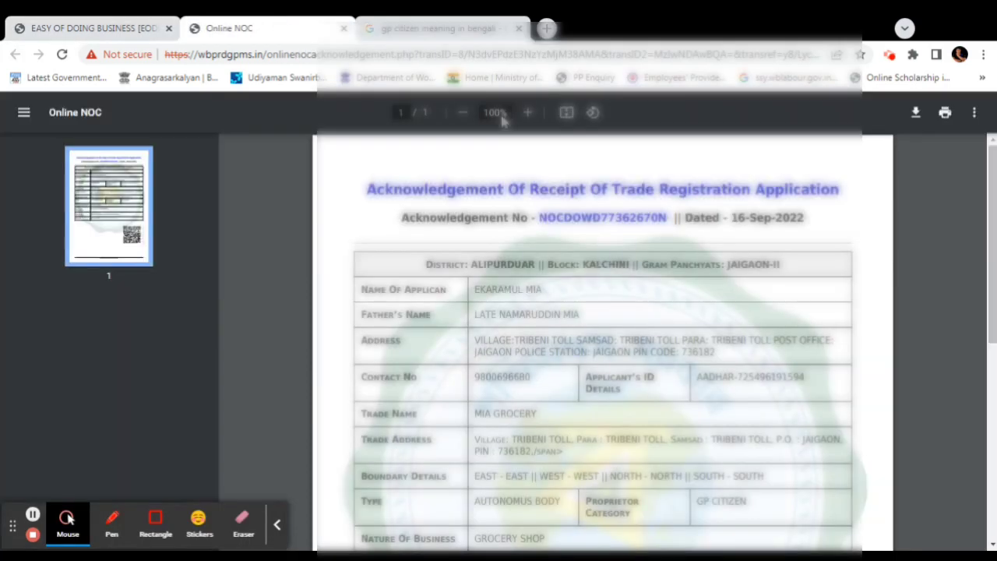
{"action": "scroll", "coordinate": [726, 311], "scroll_direction": "down", "scroll_amount": 6}
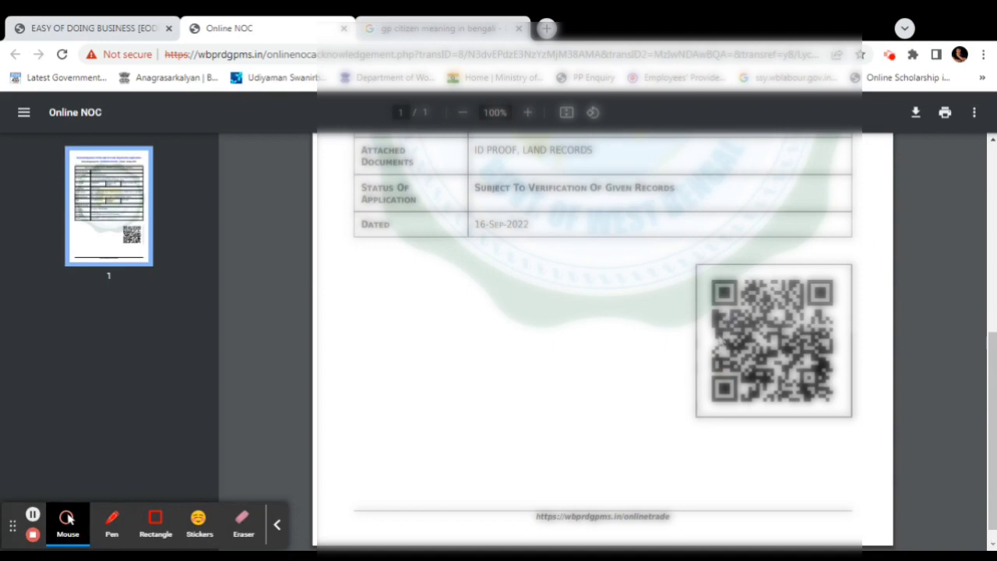
{"action": "scroll", "coordinate": [726, 311], "scroll_direction": "up", "scroll_amount": 6}
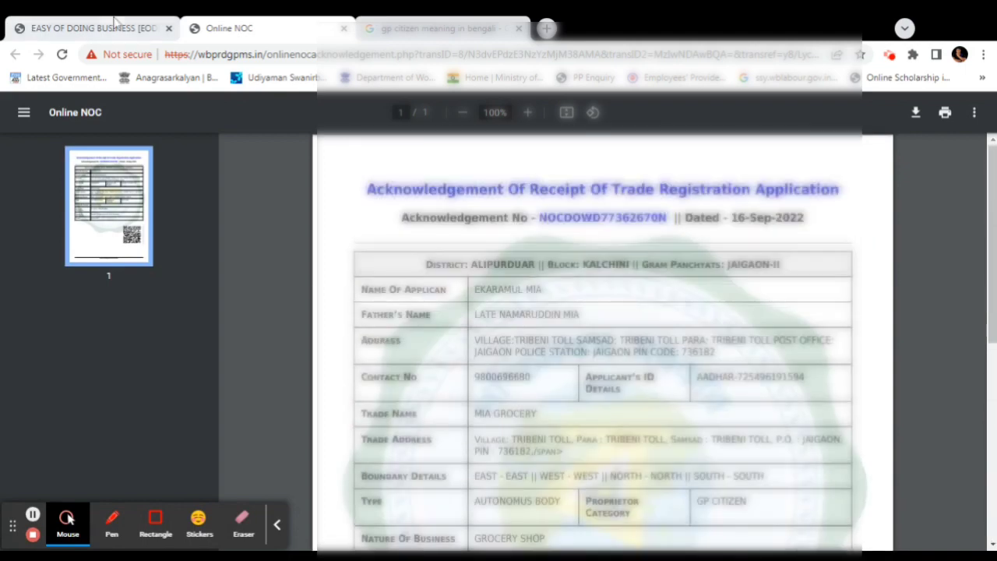
{"action": "left_click", "coordinate": [114, 22]}
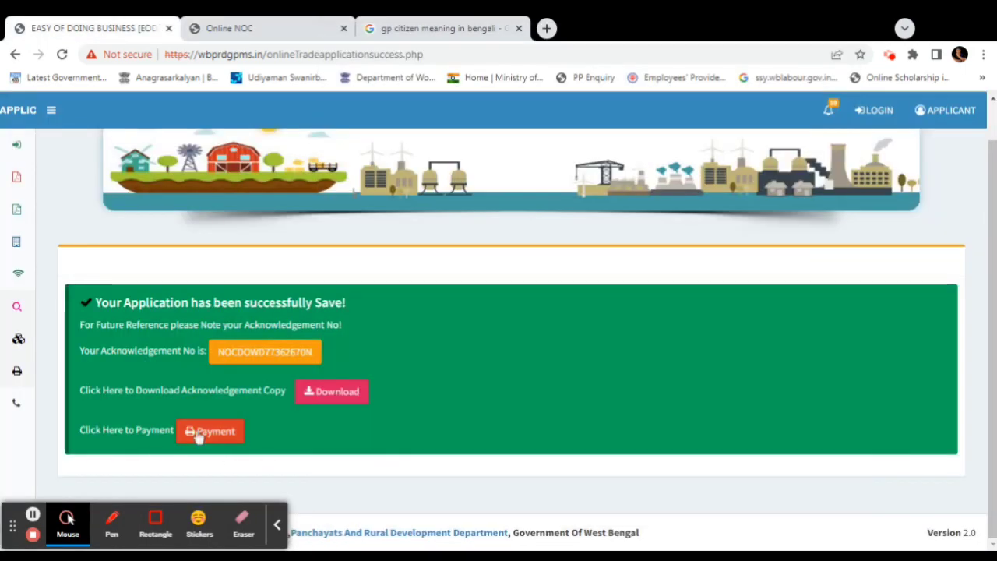
Go to the online payment page for the 150.00 TRADE fee
{"action": "left_click", "coordinate": [215, 435]}
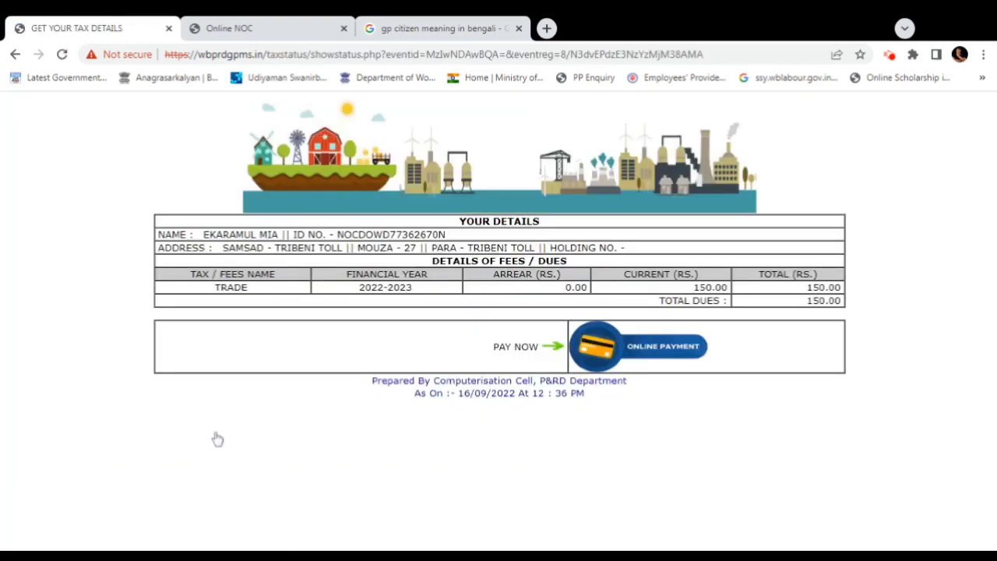
{"action": "left_click", "coordinate": [654, 356]}
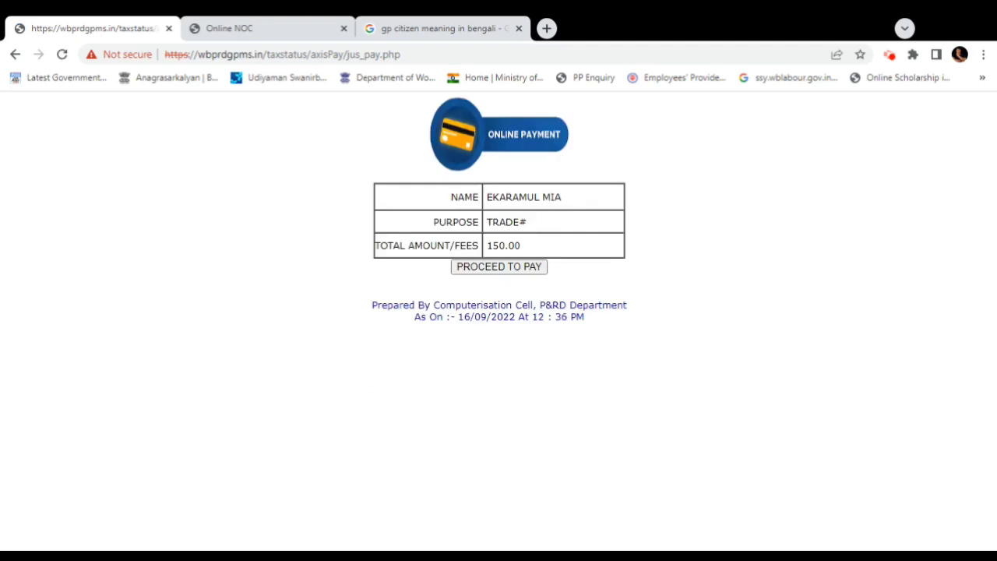
Proceed to pay, bypass the unsafe-site warning for easypay.axisbank.co.in, and accept EasyPay's terms
{"action": "left_click", "coordinate": [514, 270]}
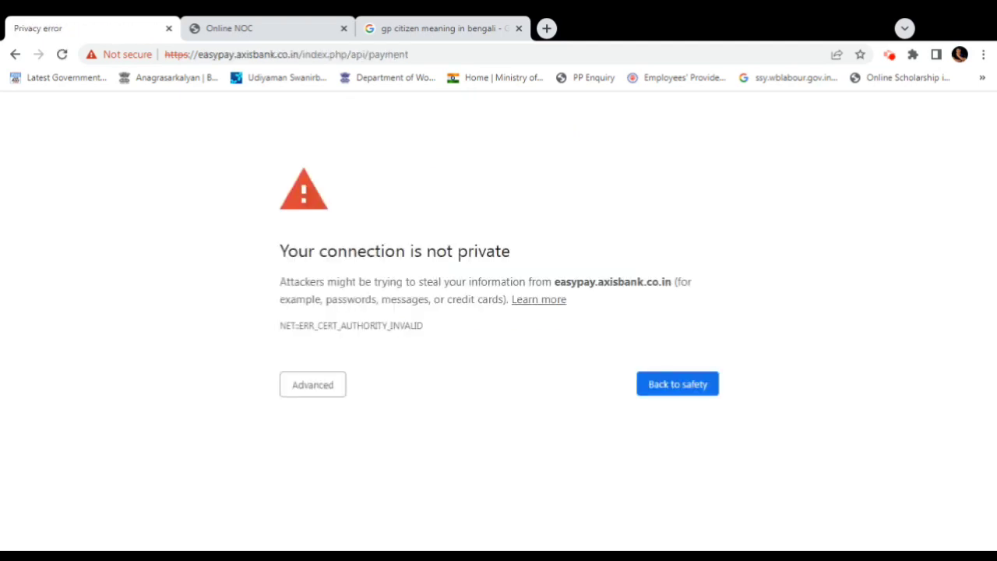
{"action": "left_click", "coordinate": [318, 384]}
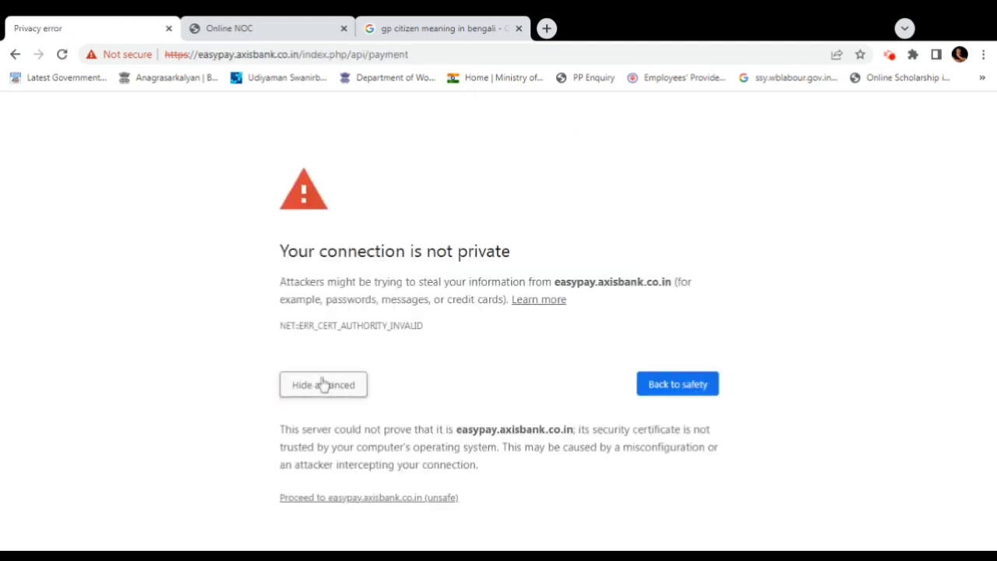
{"action": "left_click", "coordinate": [373, 501]}
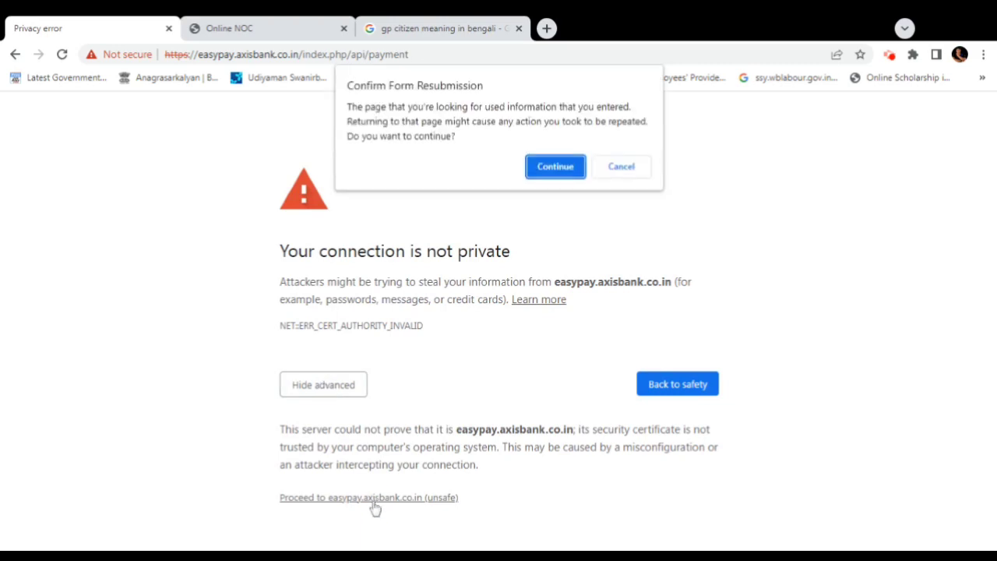
{"action": "left_click", "coordinate": [574, 166]}
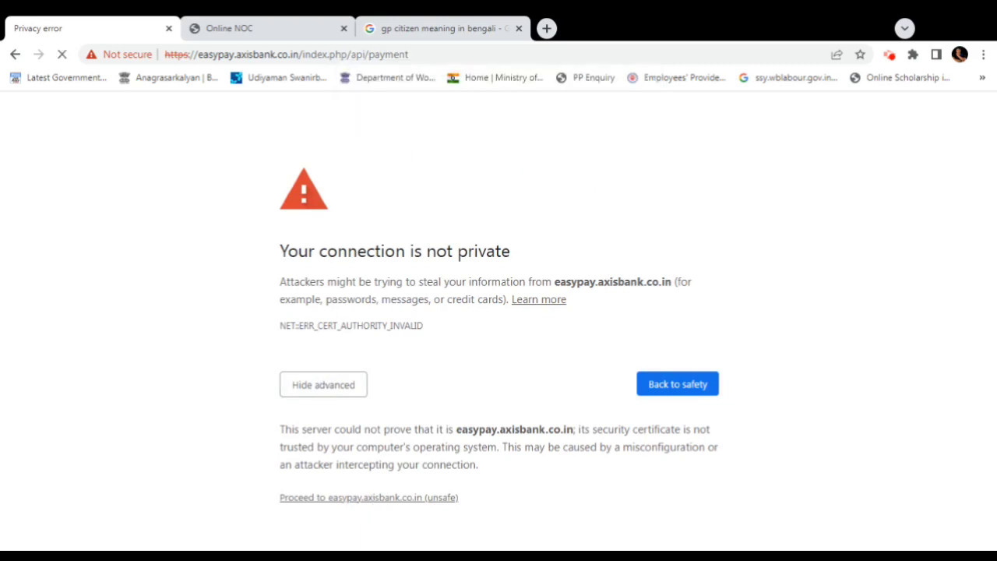
{"action": "left_click", "coordinate": [137, 423]}
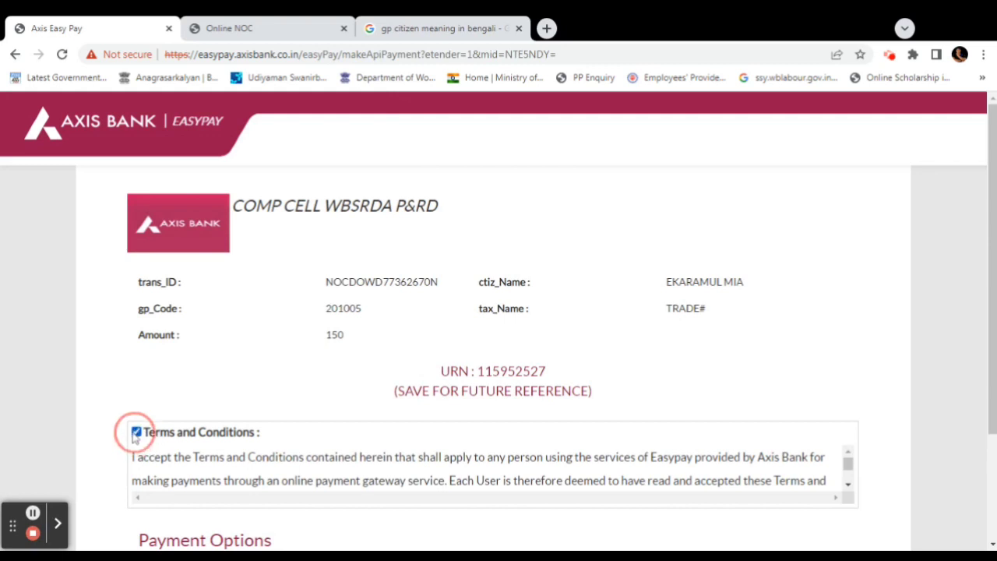
Pay the Rs. 150.00 fee by UPI with the payer's UPI ID, sending the request to the phone
{"action": "scroll", "coordinate": [138, 429], "scroll_direction": "down", "scroll_amount": 1}
{"action": "scroll", "coordinate": [529, 447], "scroll_direction": "down", "scroll_amount": 2}
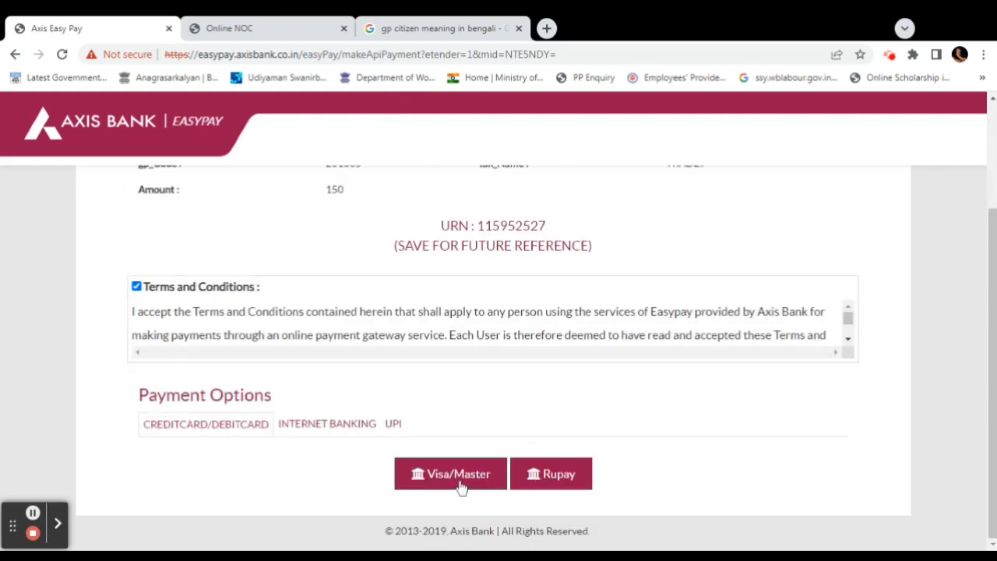
{"action": "left_click", "coordinate": [395, 427]}
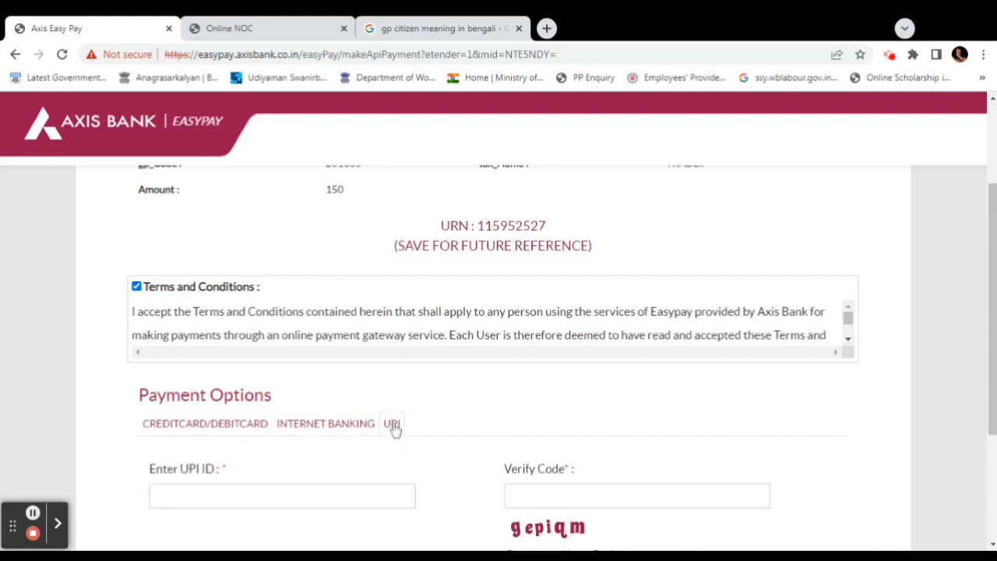
{"action": "scroll", "coordinate": [340, 460], "scroll_direction": "down", "scroll_amount": 1}
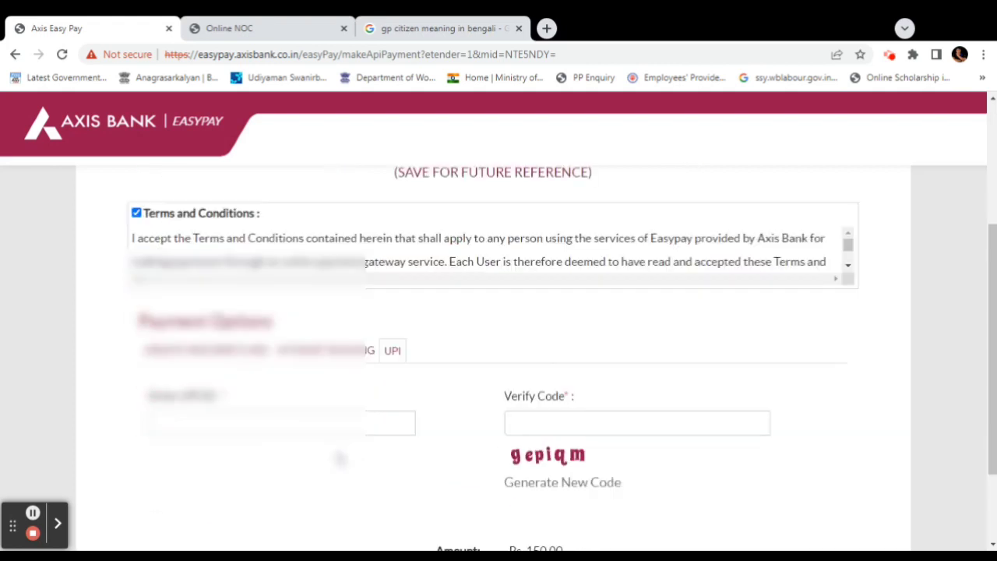
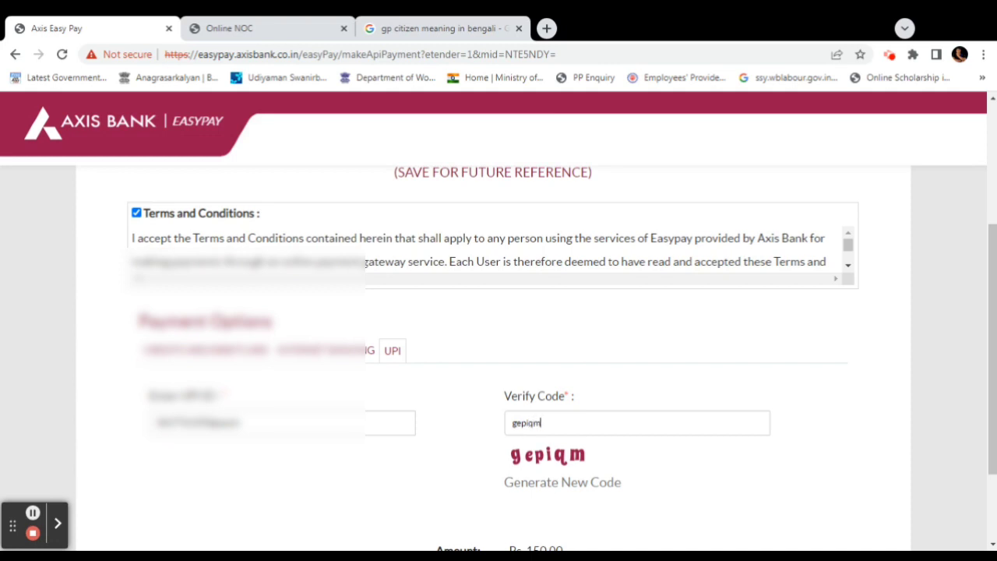
{"action": "scroll", "coordinate": [396, 437], "scroll_direction": "down", "scroll_amount": 2}
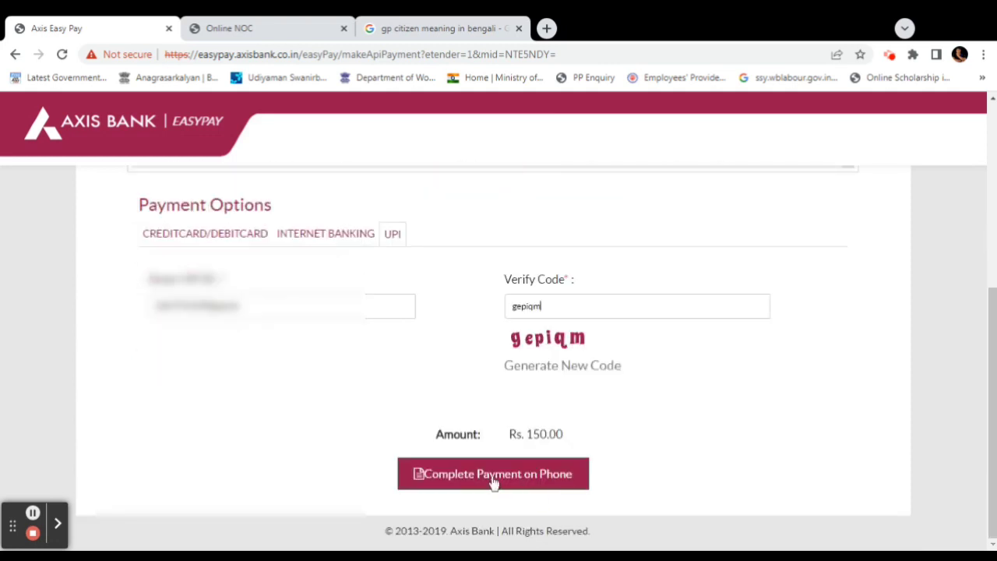
{"action": "left_click", "coordinate": [493, 477]}
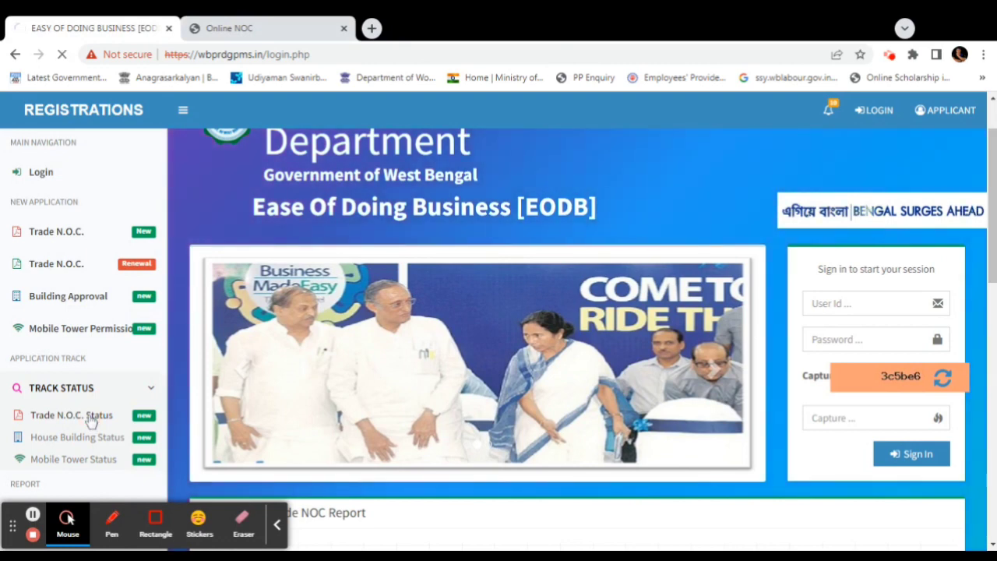
Search Trade N.O.C. Status by the pasted acknowledgement number and review MIA GROCERY's generated certificate status
{"action": "left_click", "coordinate": [91, 421]}
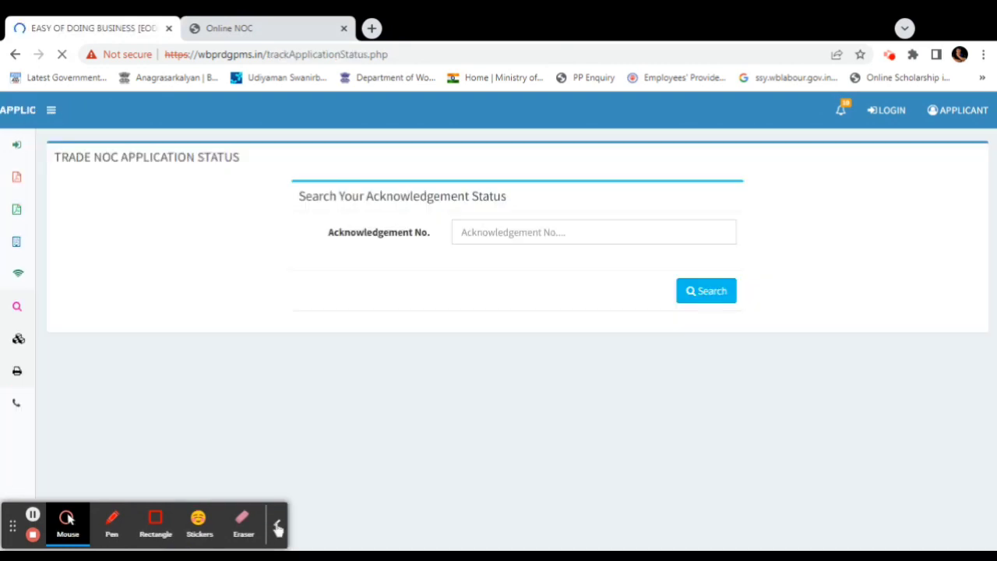
{"action": "left_click", "coordinate": [561, 233]}
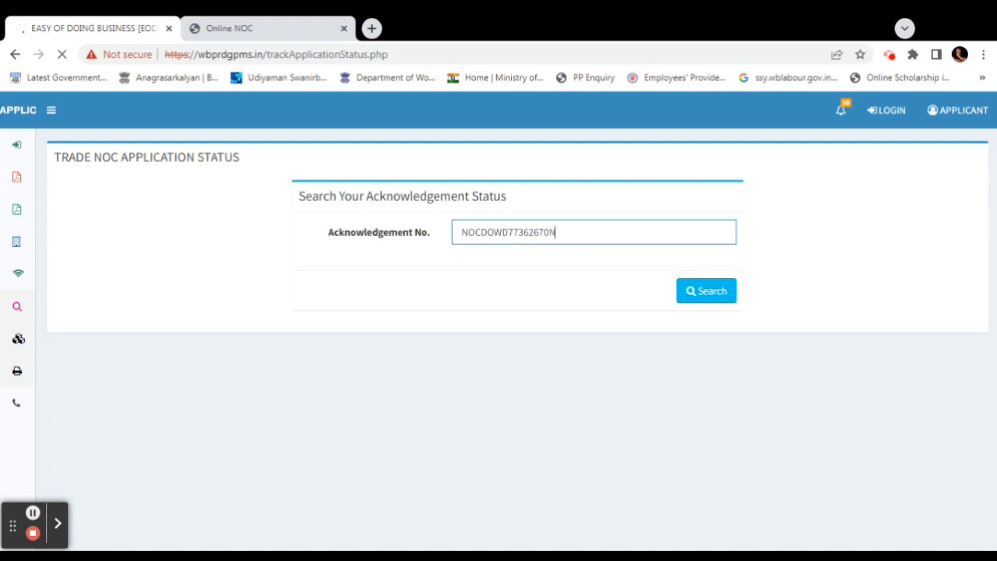
{"action": "left_click", "coordinate": [705, 291]}
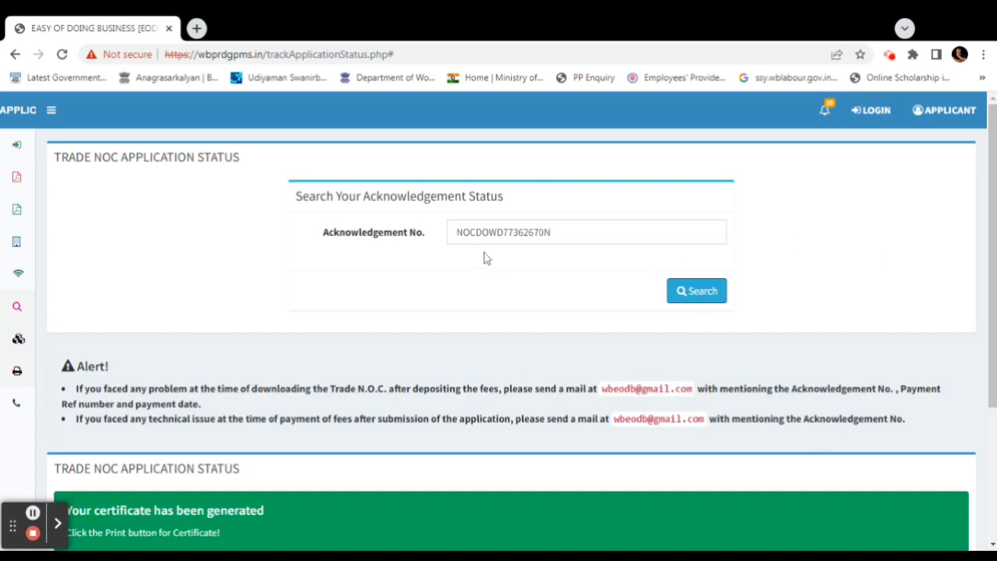
{"action": "scroll", "coordinate": [630, 299], "scroll_direction": "down", "scroll_amount": 2}
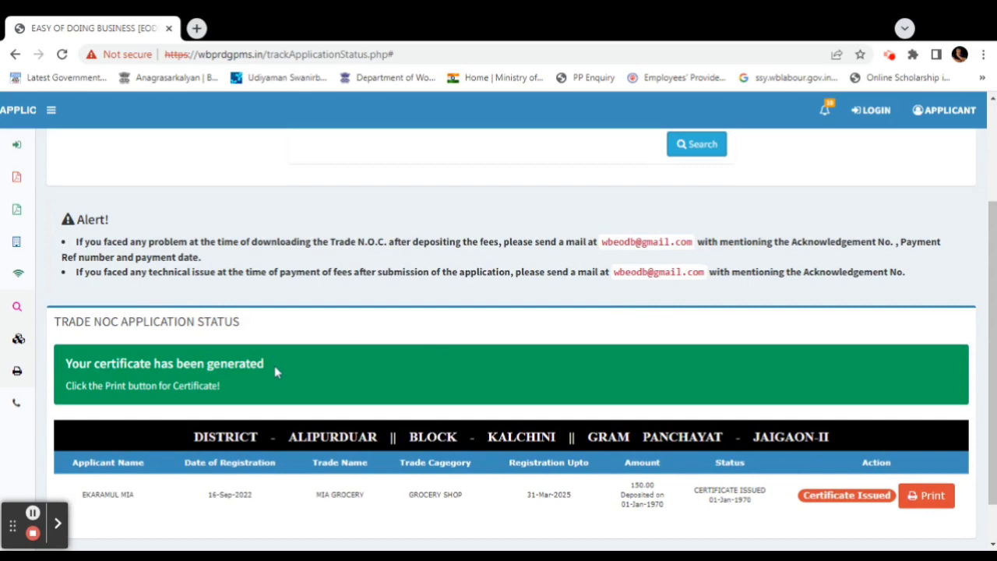
{"action": "scroll", "coordinate": [274, 373], "scroll_direction": "down", "scroll_amount": 1}
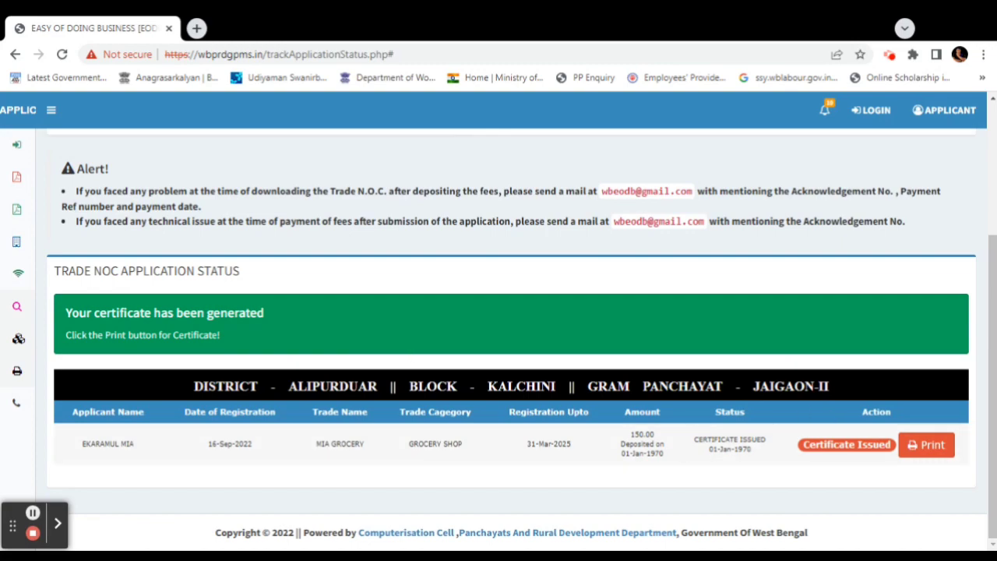
Print MIA GROCERY's trade certificate, registration no. 1317 for 2024-2025, and scroll through the PDF
{"action": "left_click", "coordinate": [926, 445]}
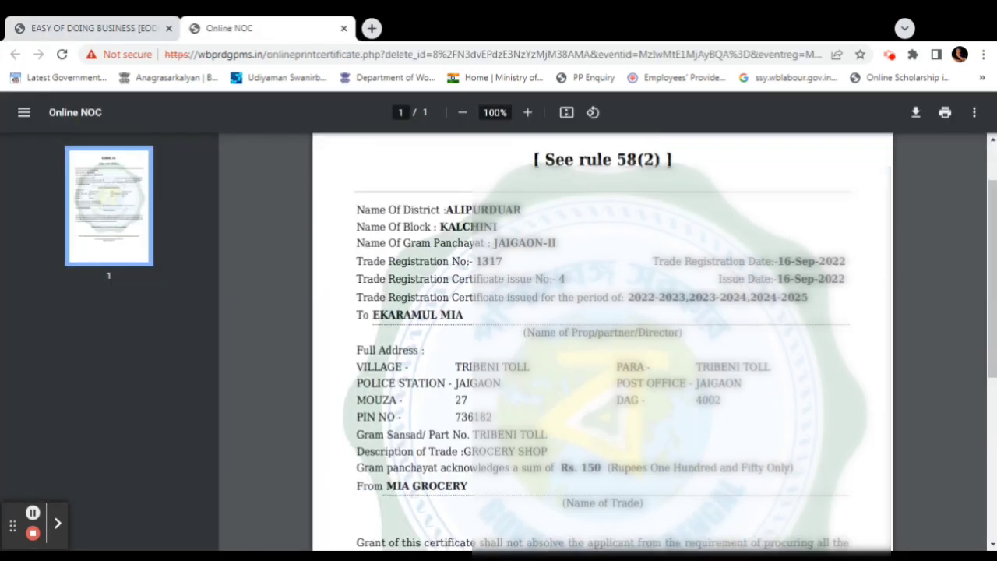
{"action": "scroll", "coordinate": [739, 304], "scroll_direction": "down", "scroll_amount": 4}
{"action": "scroll", "coordinate": [739, 304], "scroll_direction": "up", "scroll_amount": 3}
{"action": "scroll", "coordinate": [753, 450], "scroll_direction": "down", "scroll_amount": 1}
{"action": "scroll", "coordinate": [752, 449], "scroll_direction": "down", "scroll_amount": 3}
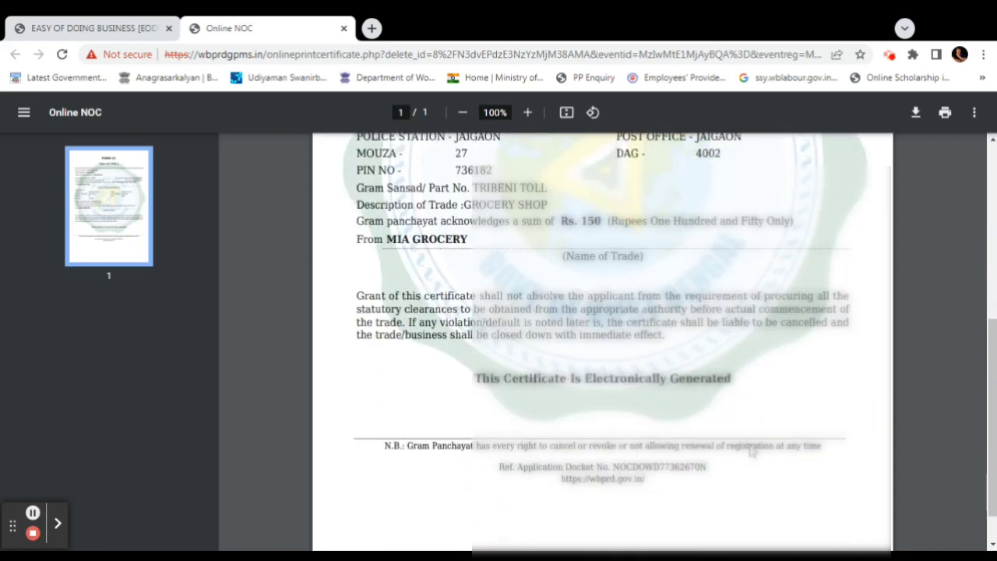